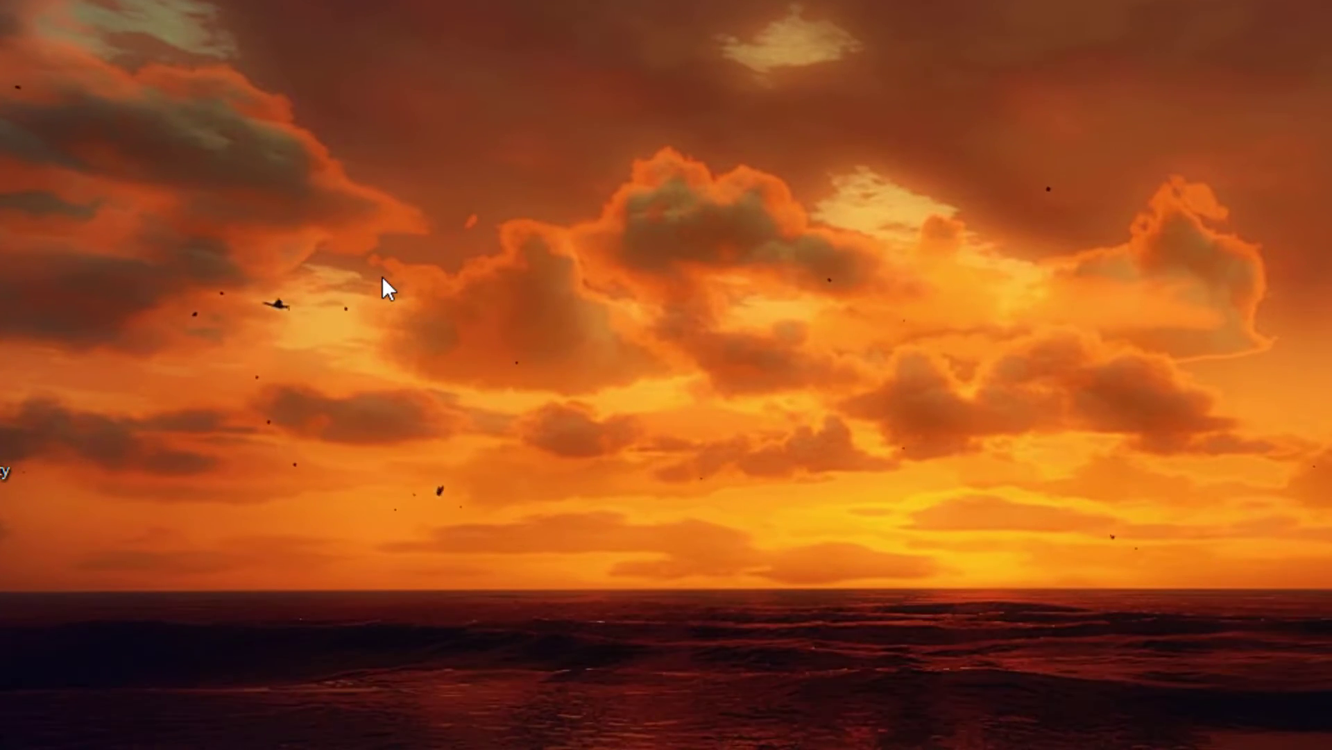
Create a new folder named "ejemplo" on the desktop.
{"action": "right_click", "coordinate": [382, 276]}
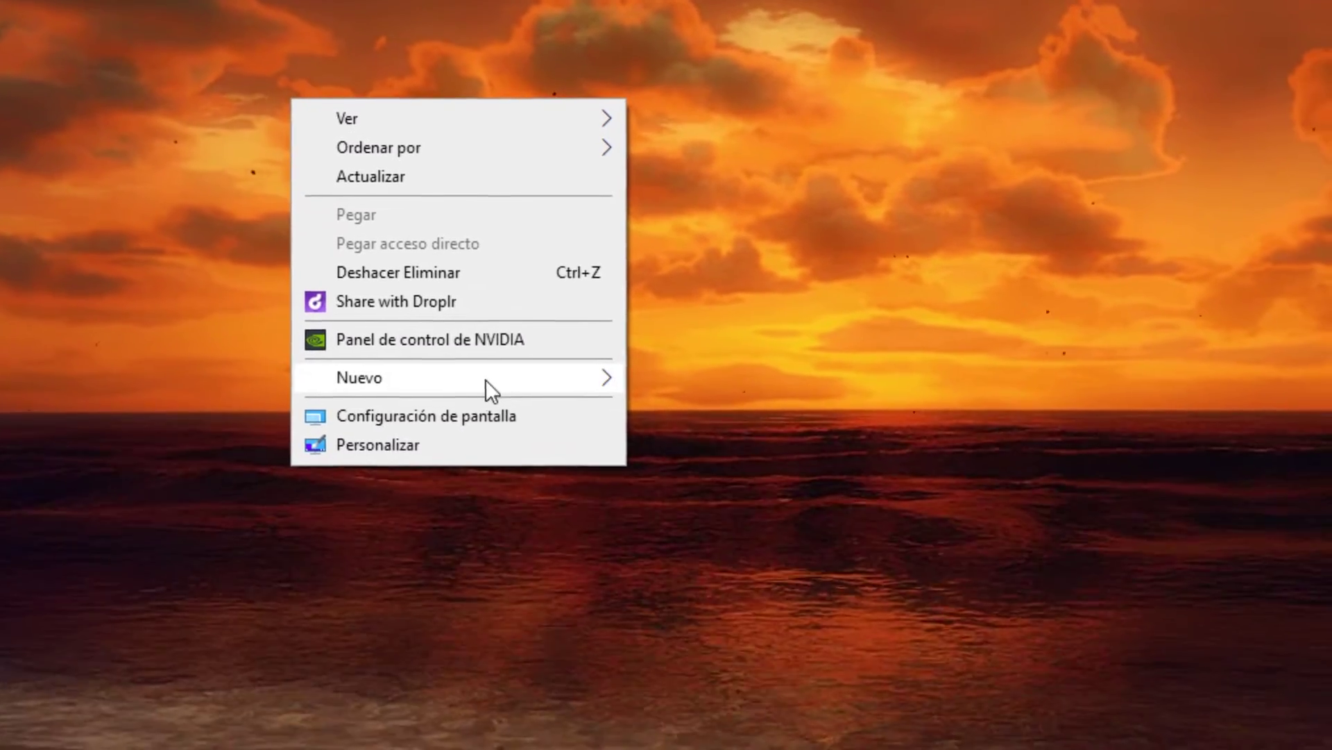
{"action": "mouse_move", "coordinate": [598, 558]}
{"action": "left_click", "coordinate": [722, 385]}
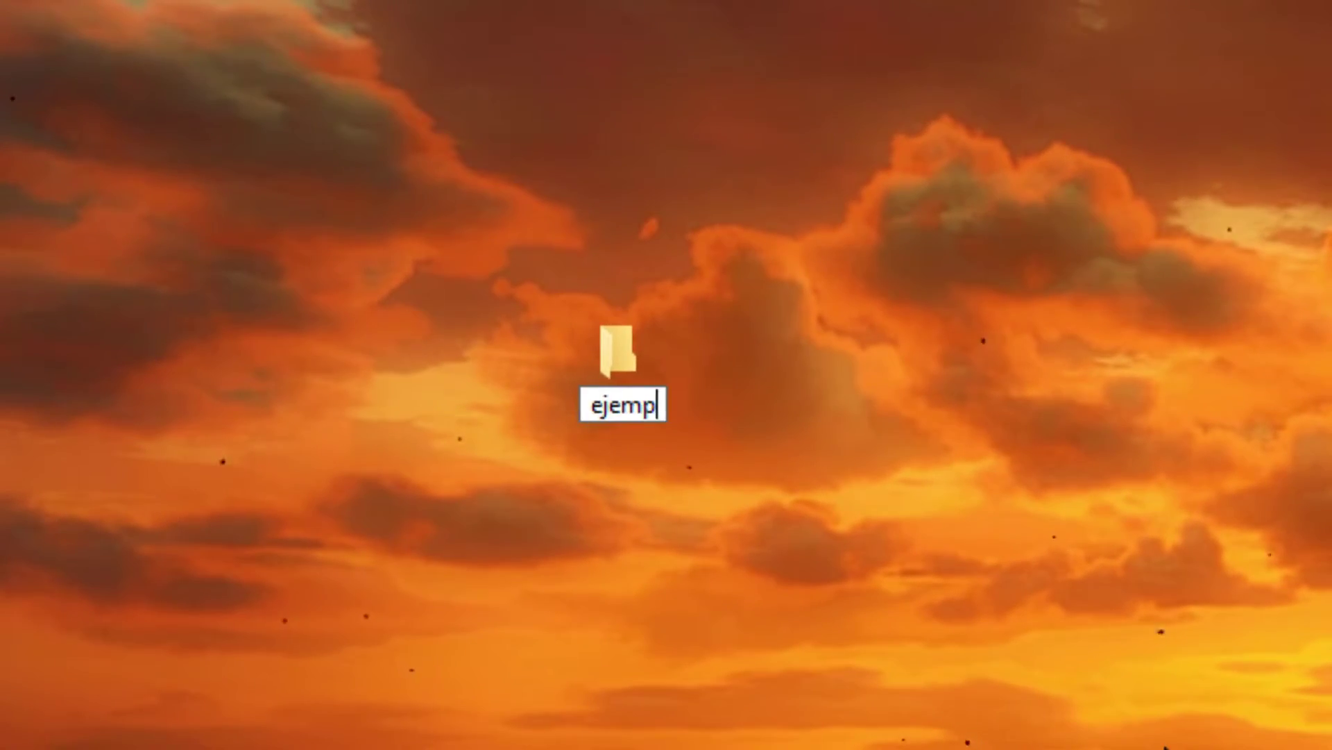
{"action": "type", "text": "ejemplo"}
{"action": "key", "text": "Return"}
{"action": "left_click", "coordinate": [556, 485]}
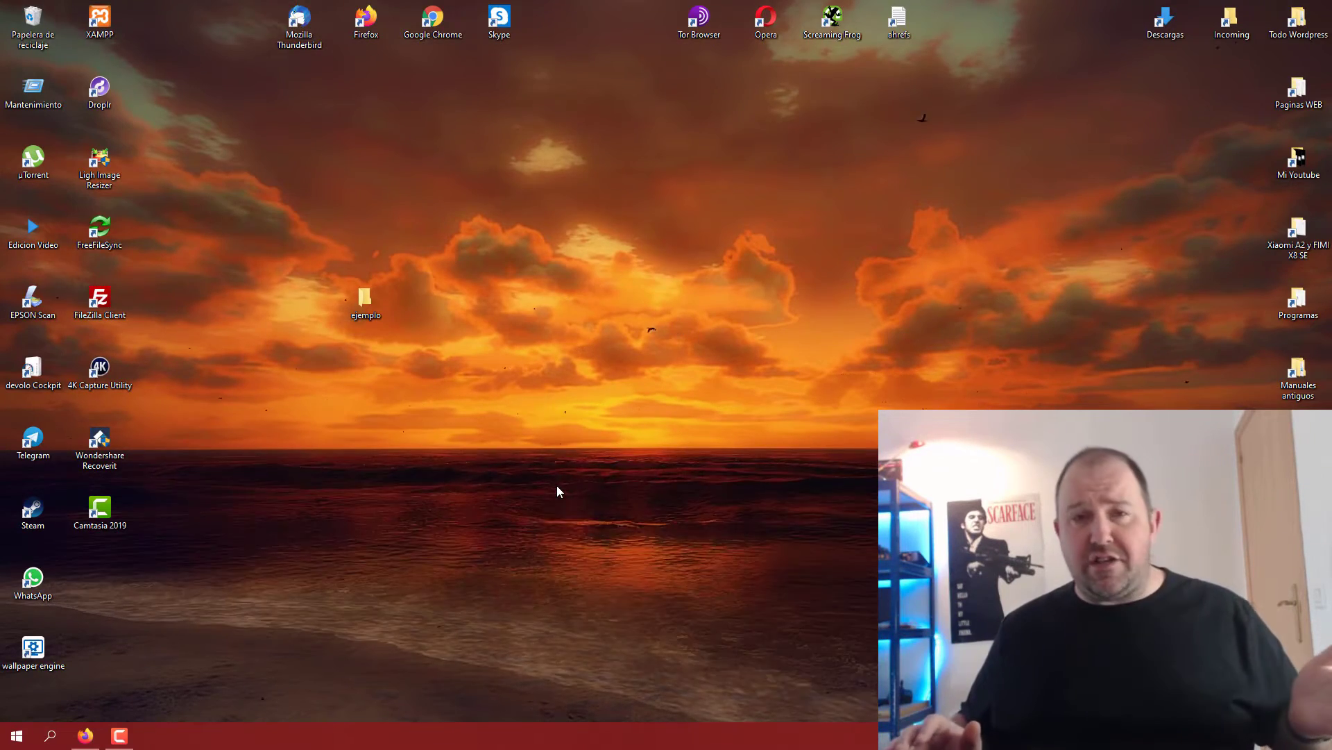
Open File Explorer in a maximized window, enable the display of hidden items (Elementos ocultos), and close it.
{"action": "key", "text": "super+e"}
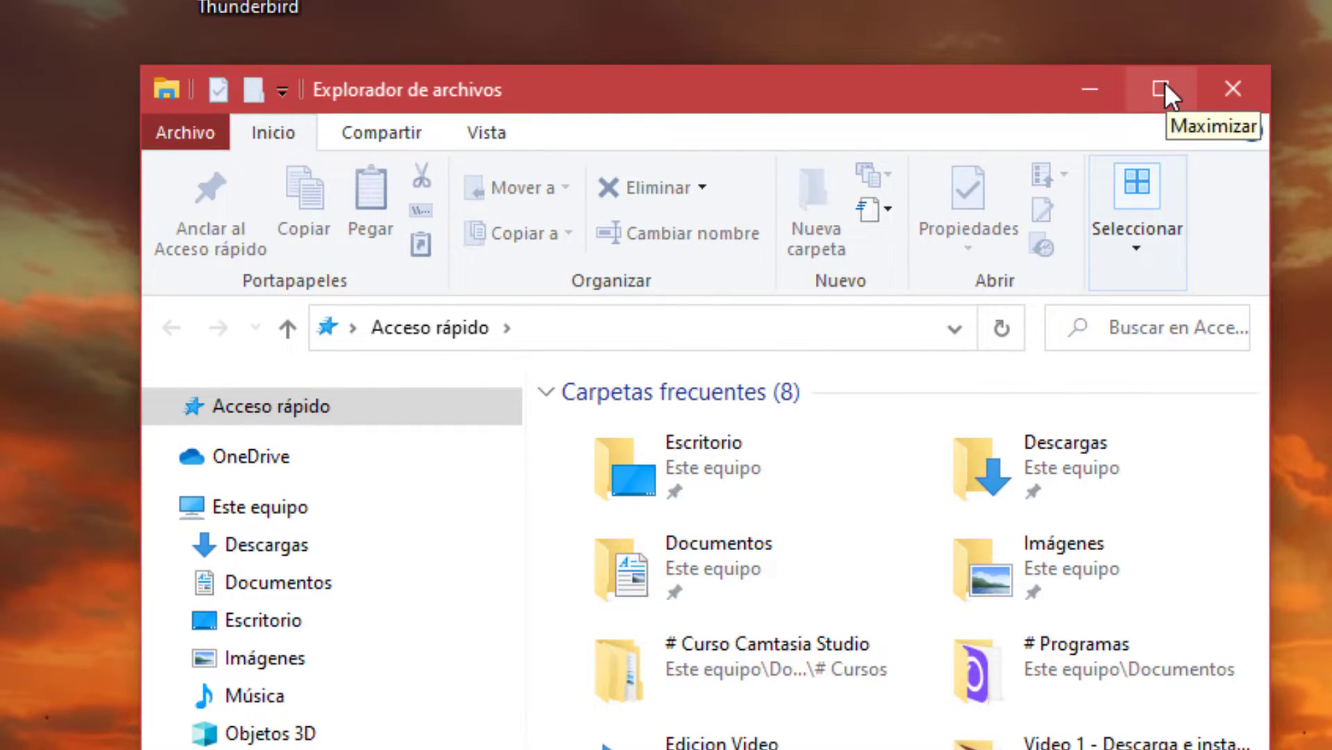
{"action": "left_click", "coordinate": [1163, 89]}
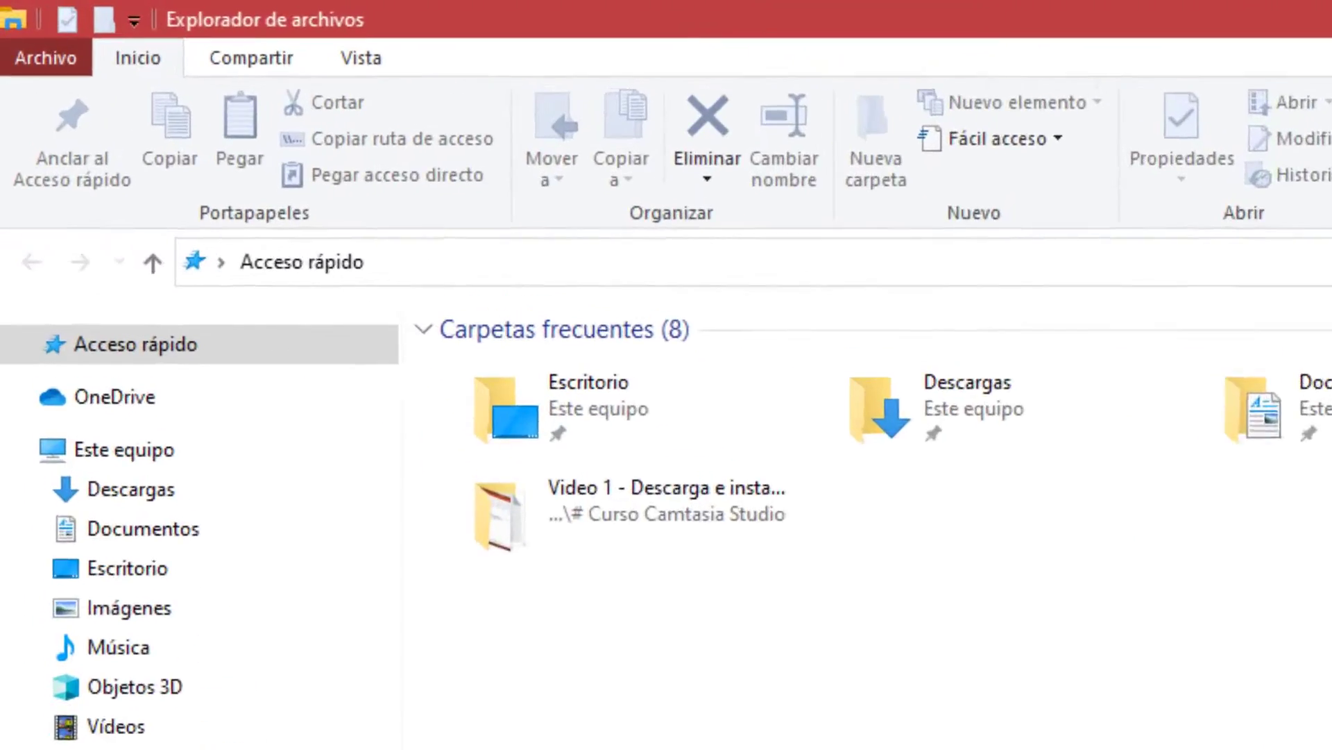
{"action": "left_click", "coordinate": [380, 64]}
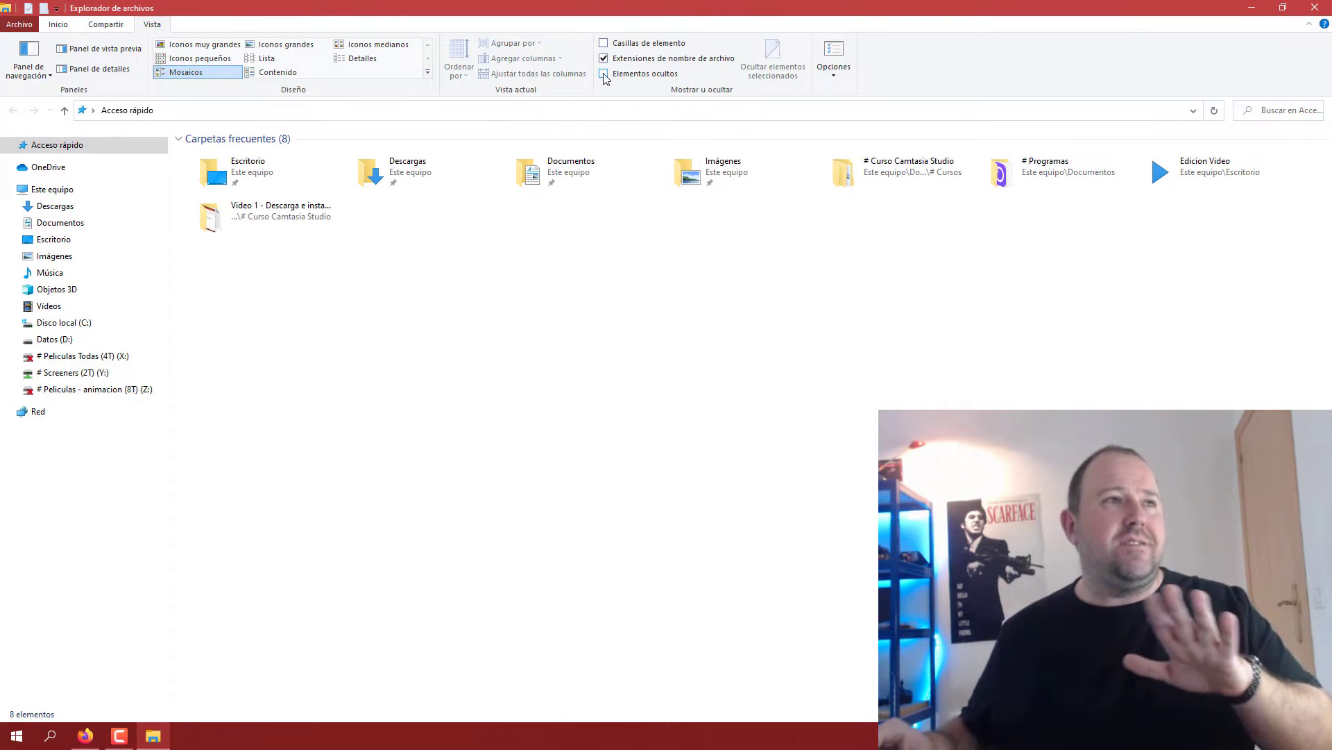
{"action": "left_click", "coordinate": [603, 74]}
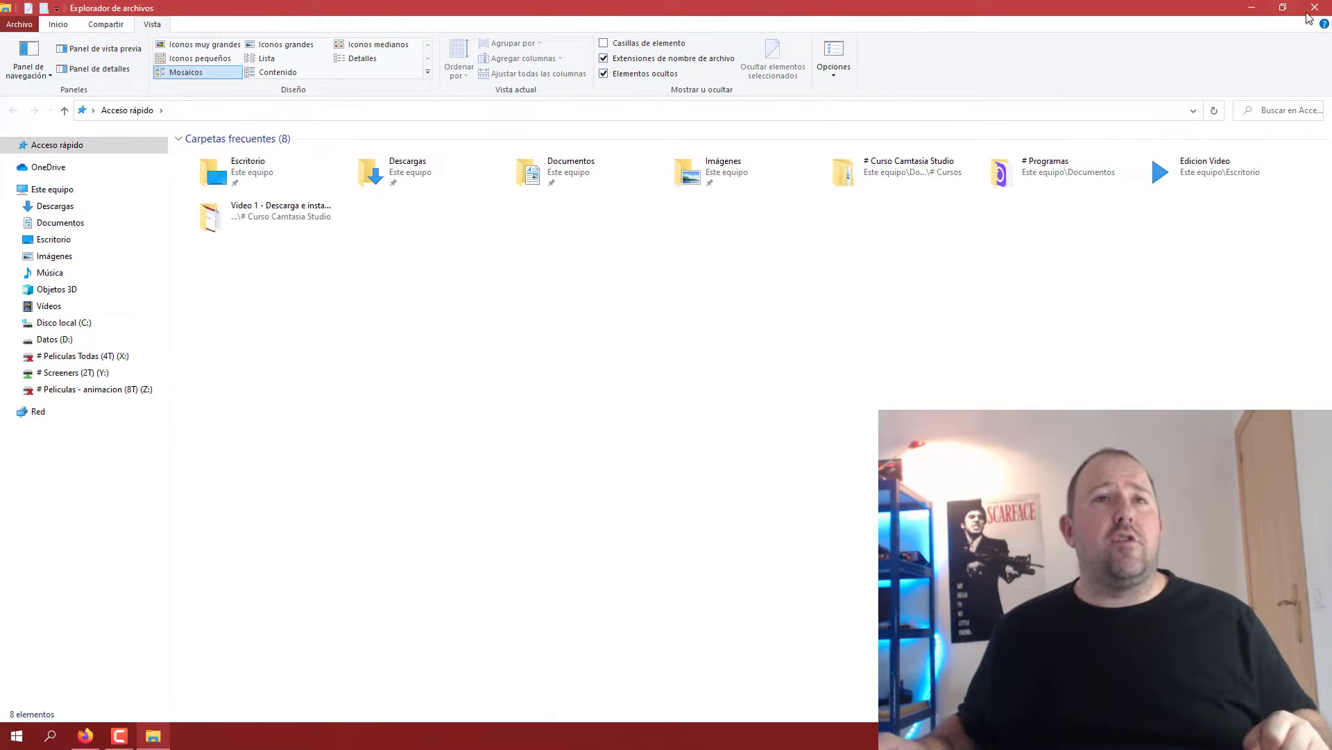
{"action": "left_click", "coordinate": [1313, 9]}
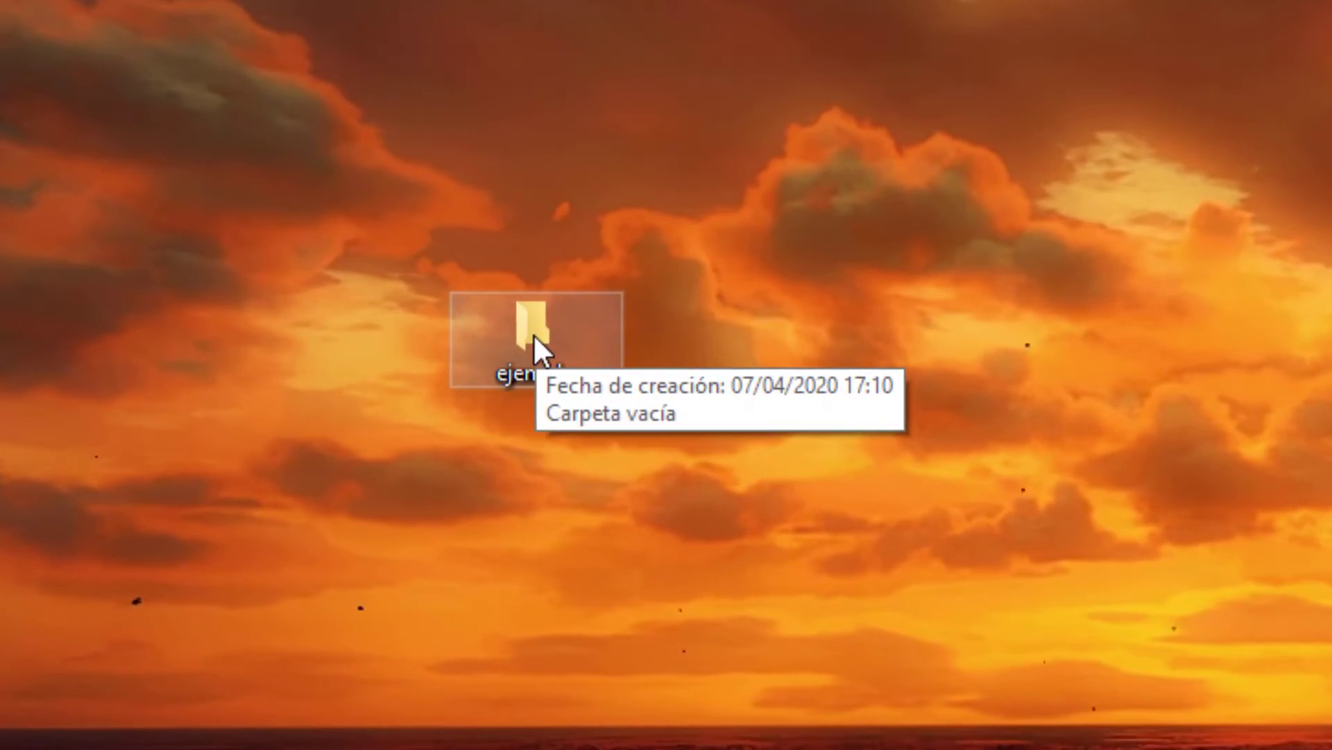
Set the Oculto attribute on the "ejemplo" desktop folder in its properties and apply the change.
{"action": "right_click", "coordinate": [534, 336]}
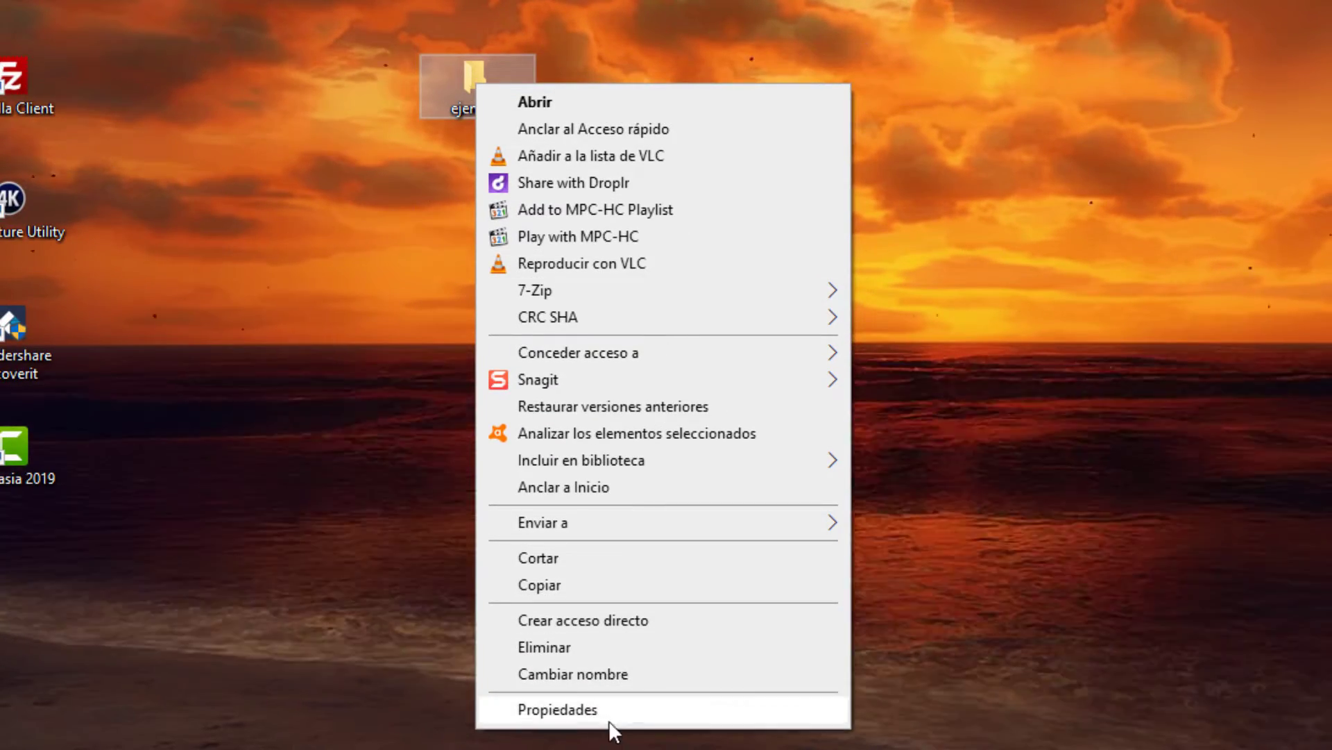
{"action": "left_click", "coordinate": [561, 715]}
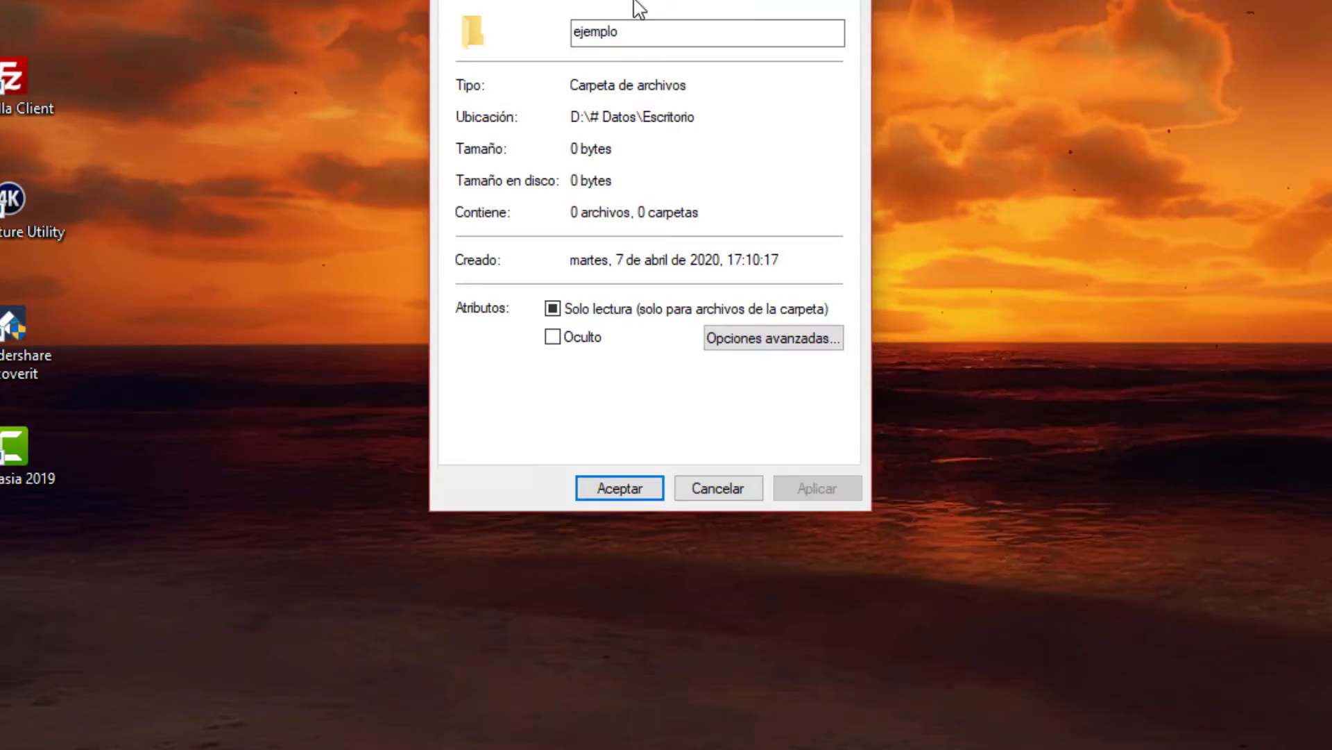
{"action": "left_click_drag", "start_coordinate": [619, 65], "coordinate": [727, 85]}
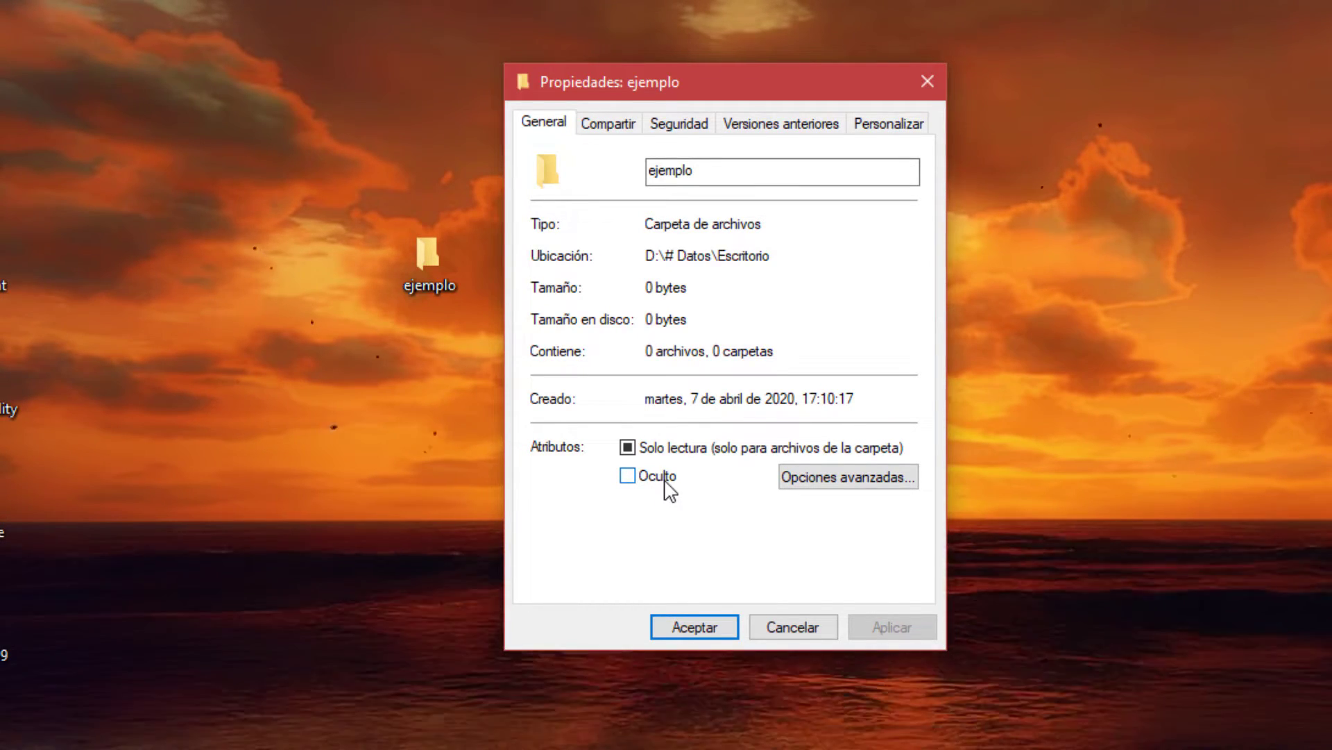
{"action": "left_click", "coordinate": [629, 478]}
{"action": "left_click", "coordinate": [883, 631]}
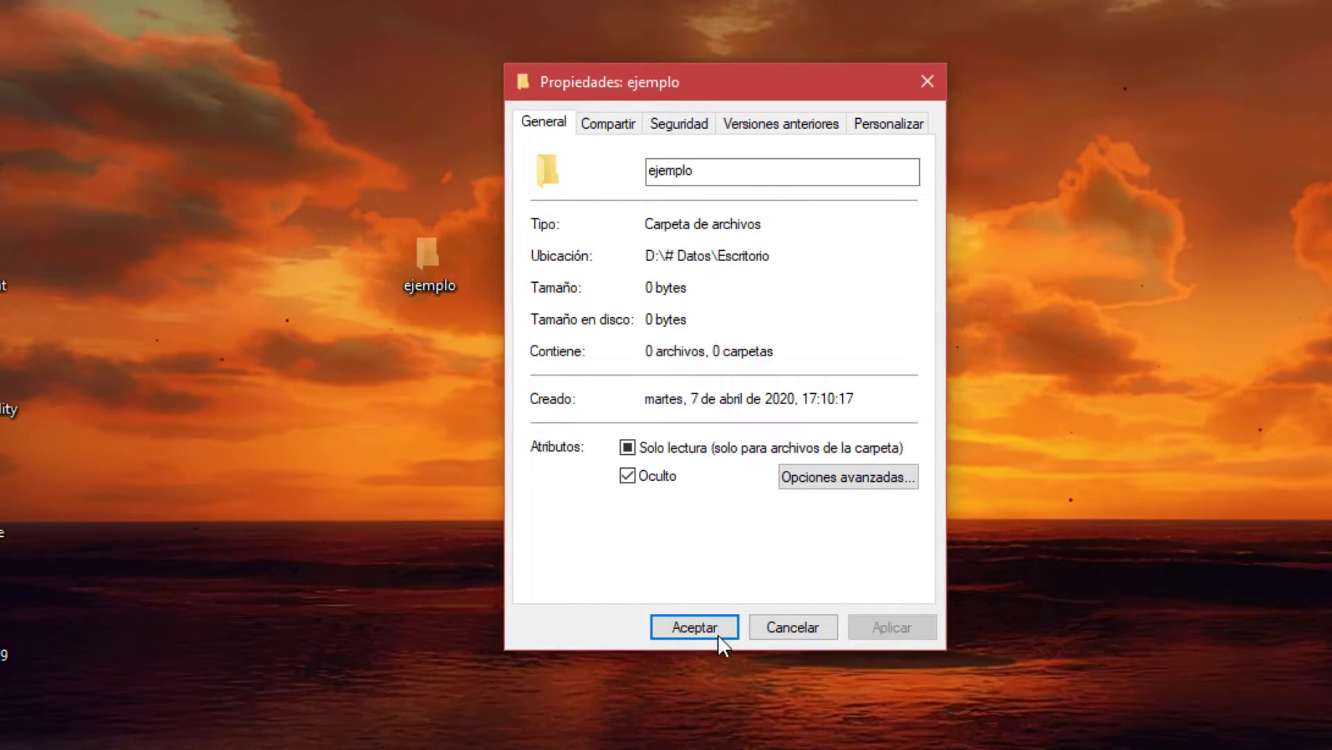
{"action": "left_click", "coordinate": [695, 627]}
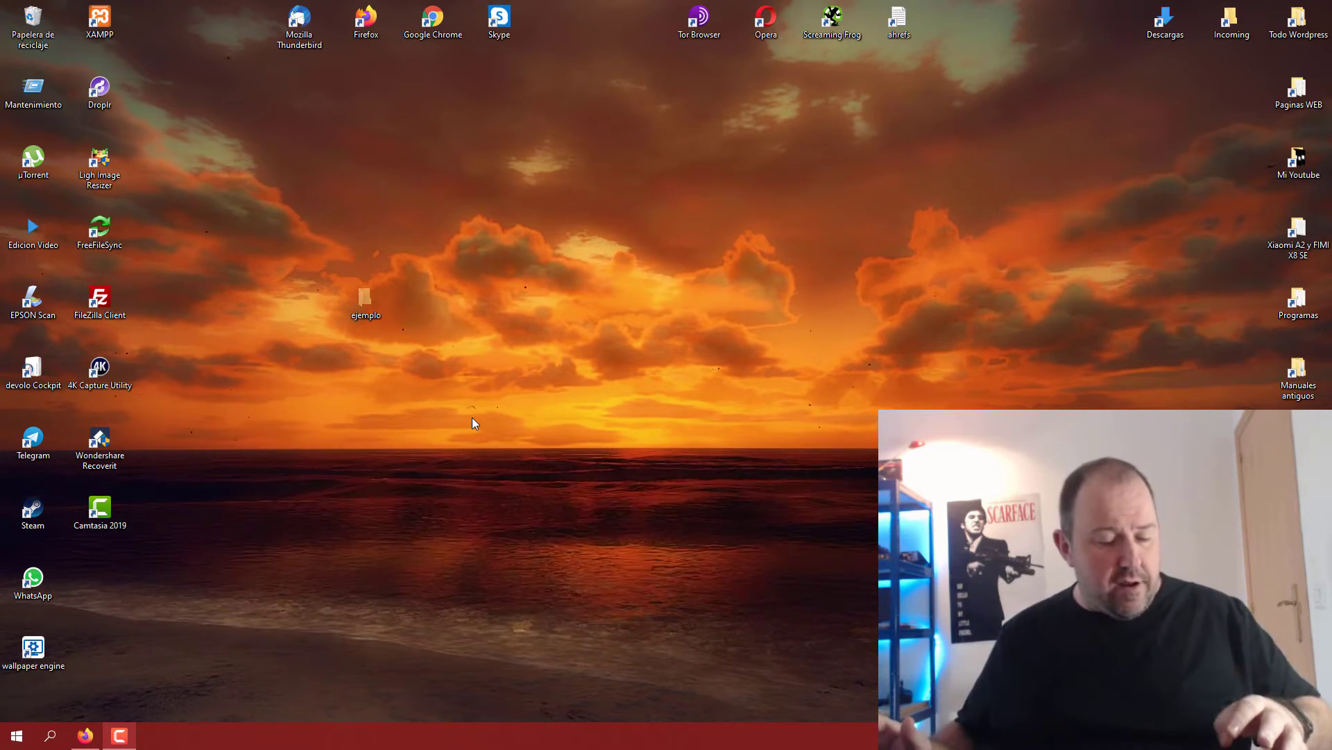
Open File Explorer, widen its window, disable the display of hidden items (Elementos ocultos), and close it.
{"action": "key", "text": "super+e"}
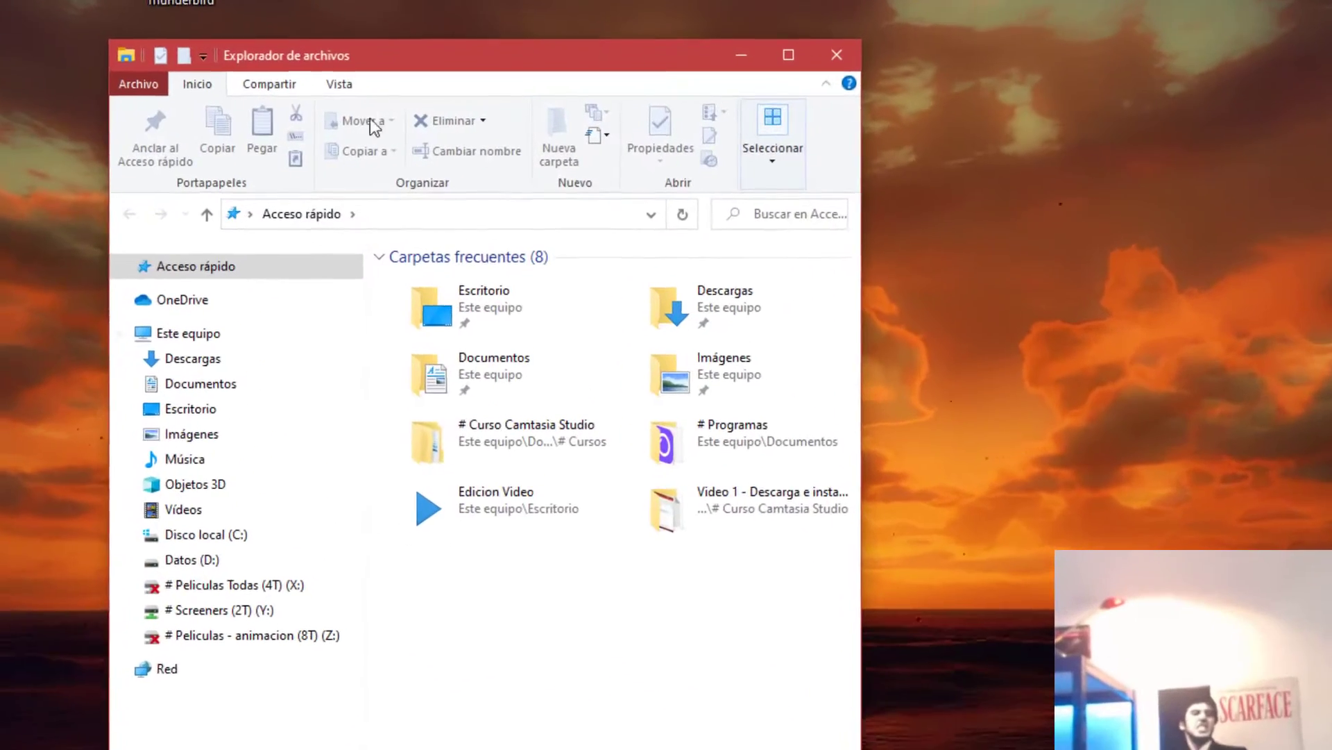
{"action": "left_click", "coordinate": [334, 84]}
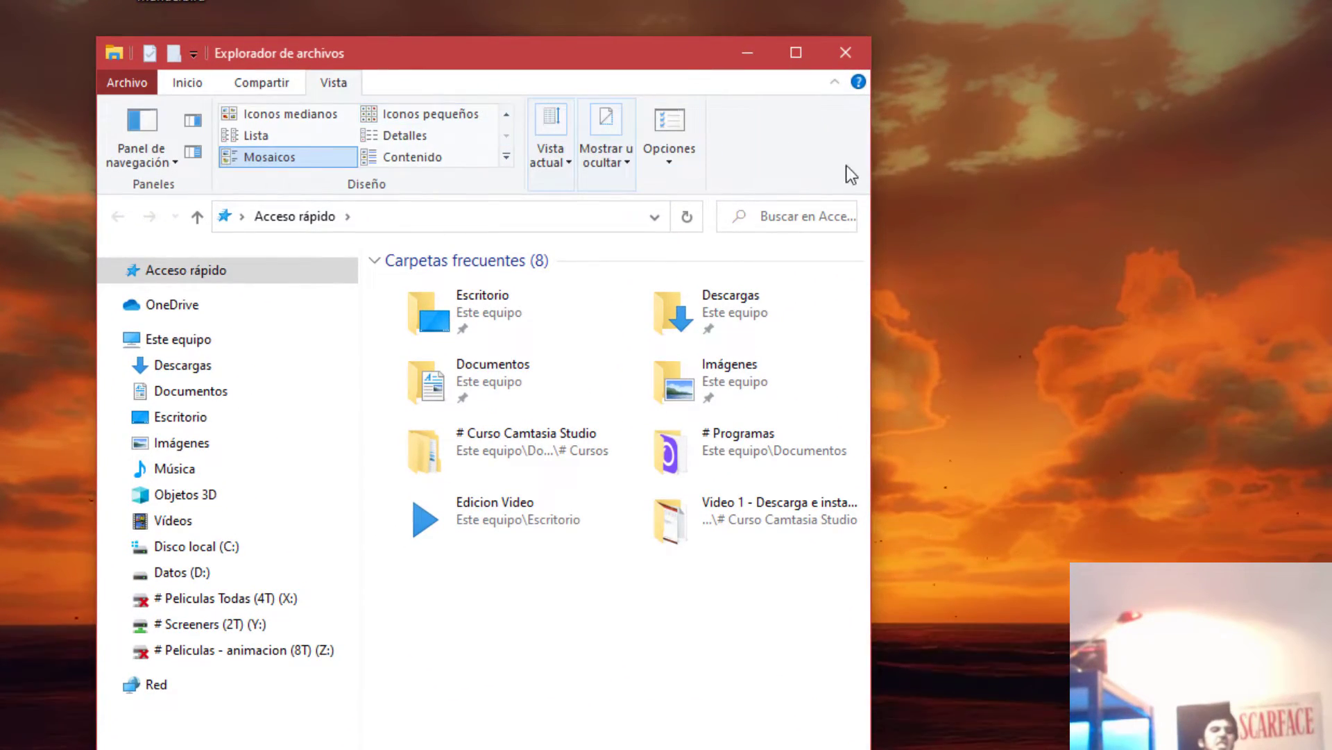
{"action": "left_click_drag", "start_coordinate": [876, 184], "coordinate": [1329, 174]}
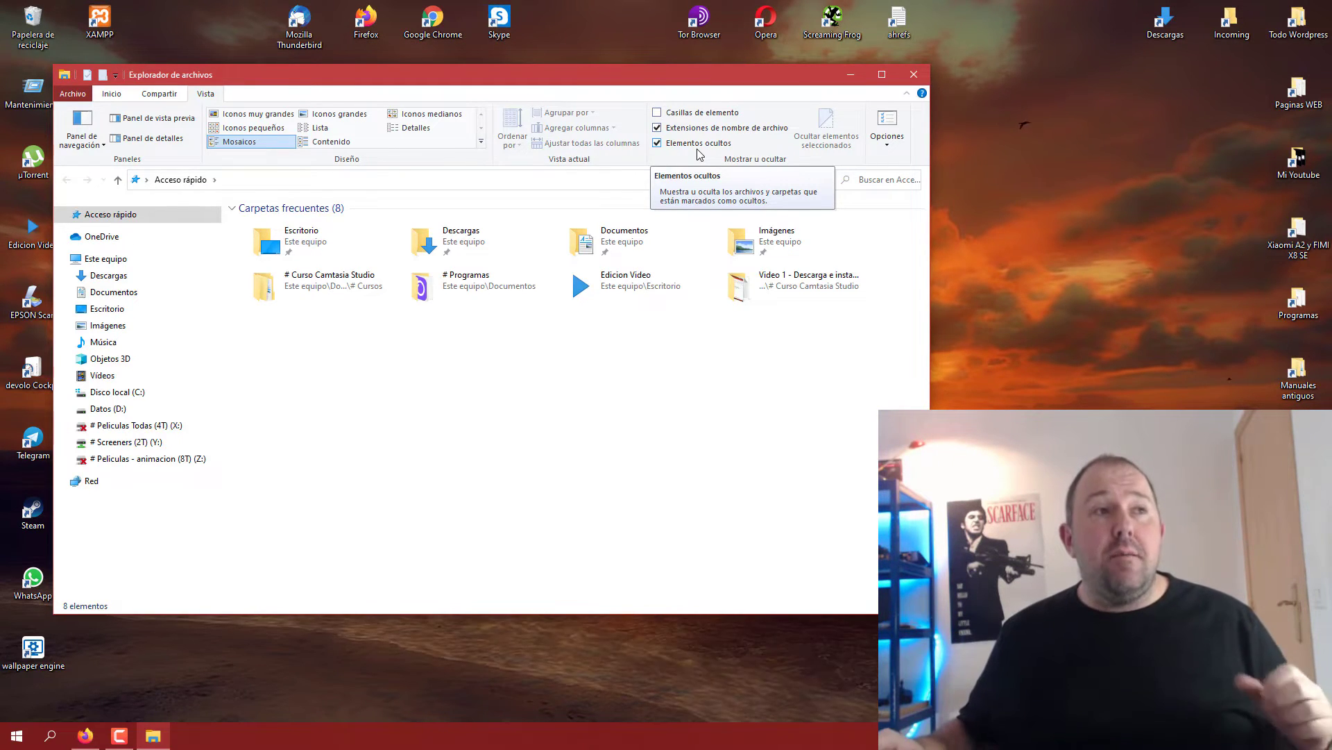
{"action": "left_click", "coordinate": [658, 143]}
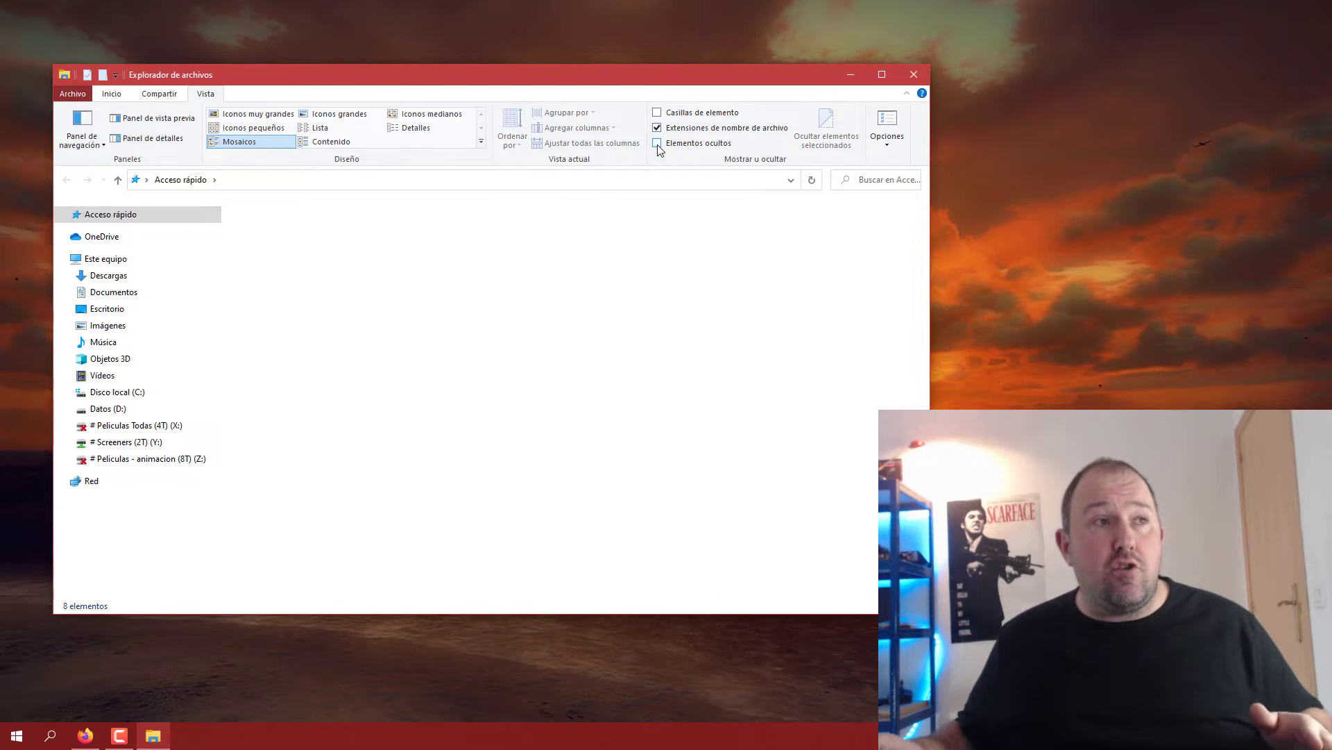
{"action": "left_click", "coordinate": [913, 76]}
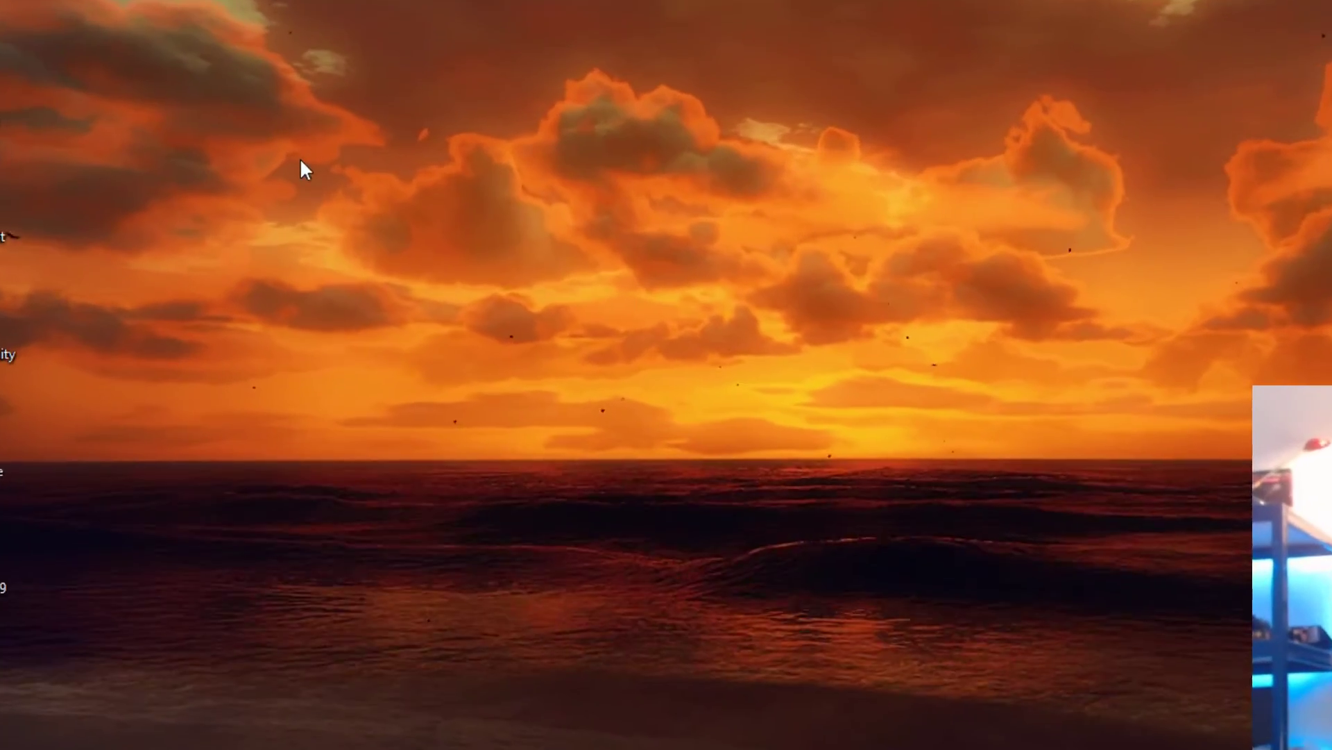
Create a new text document named "ejemplo.txt" on the desktop.
{"action": "right_click", "coordinate": [303, 271]}
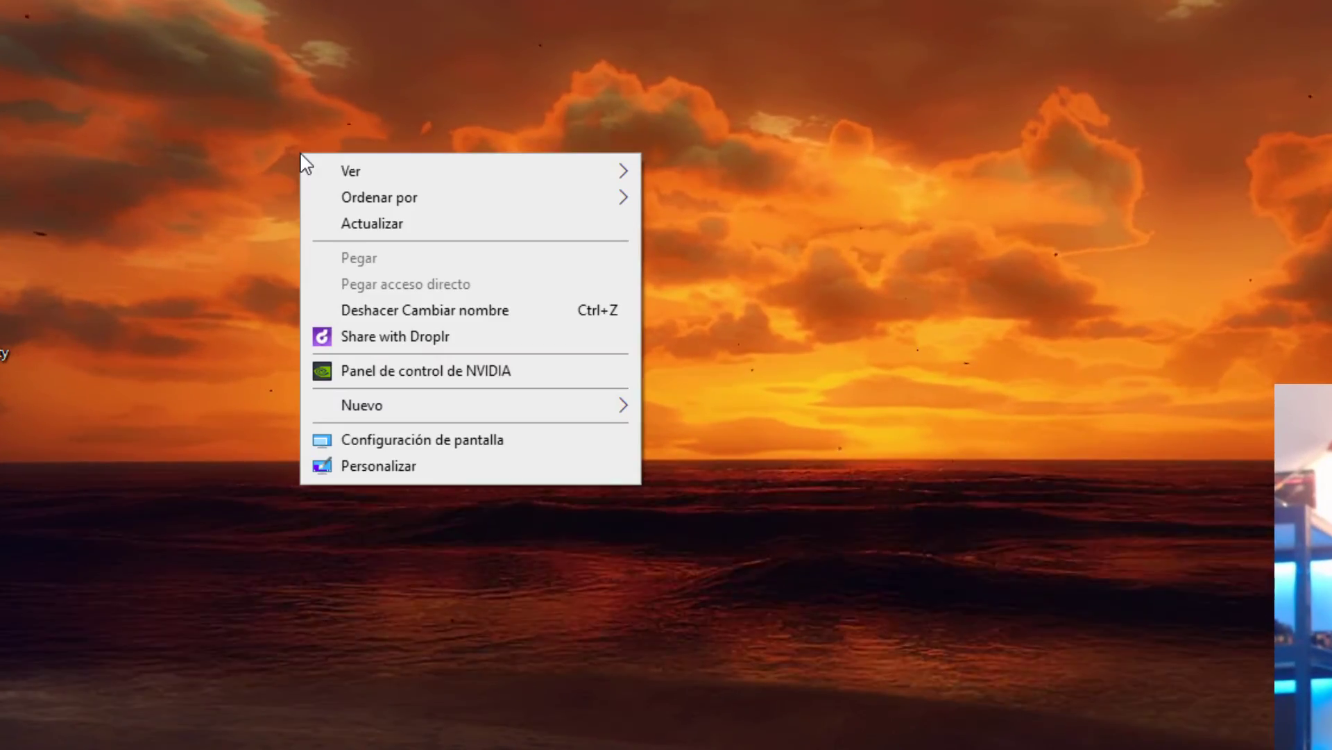
{"action": "mouse_move", "coordinate": [482, 416]}
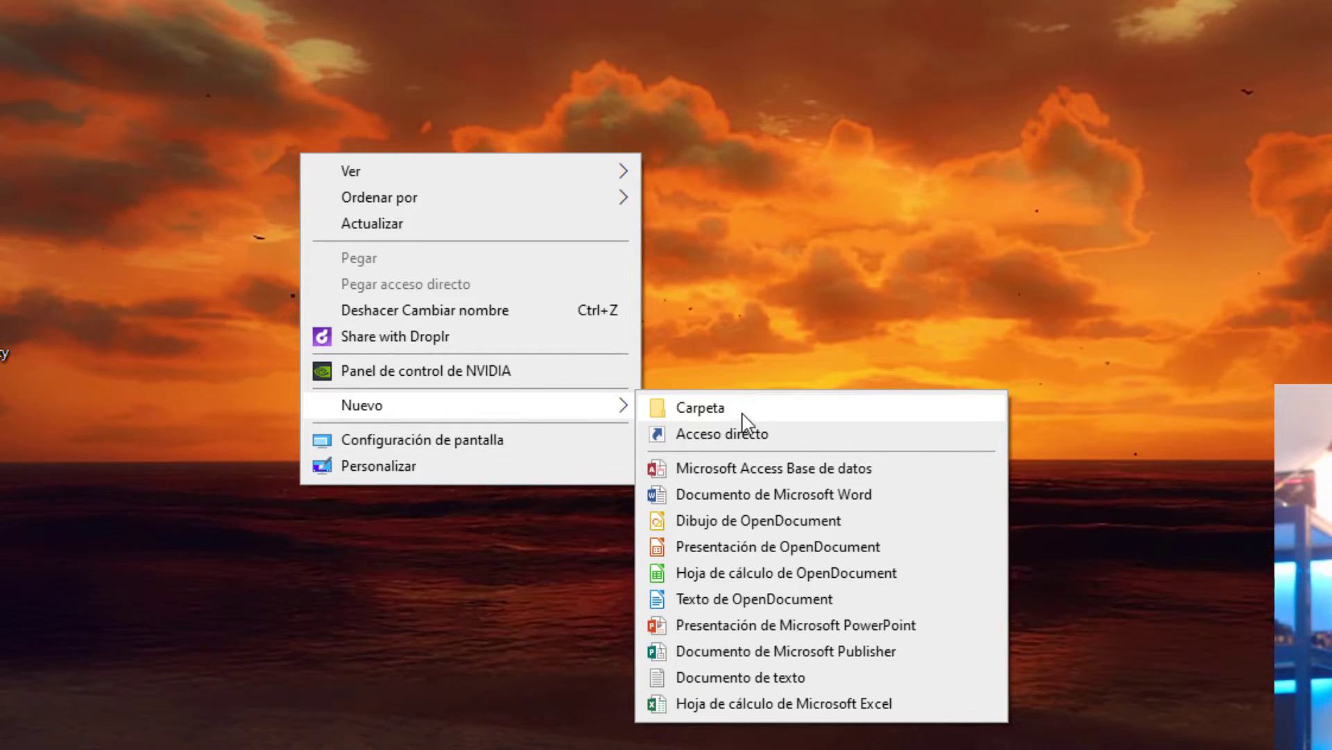
{"action": "left_click", "coordinate": [773, 684]}
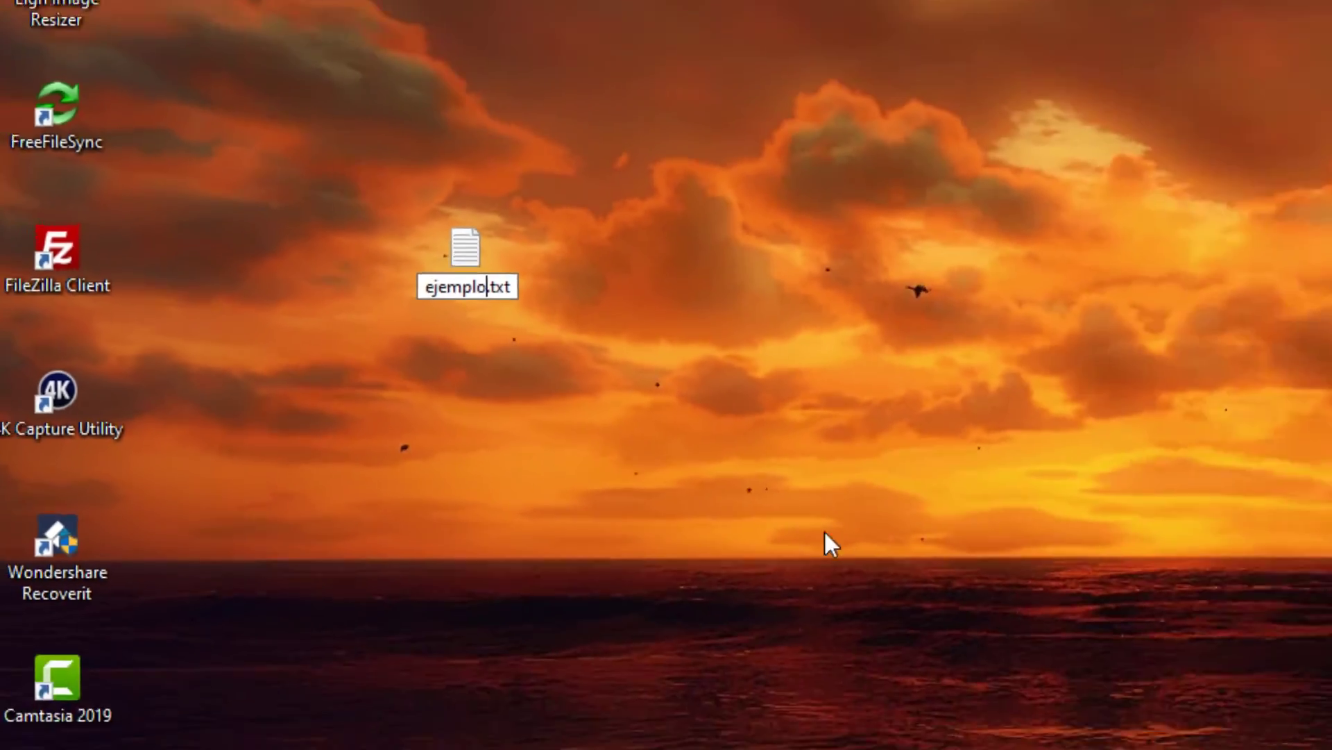
{"action": "left_click", "coordinate": [1182, 644]}
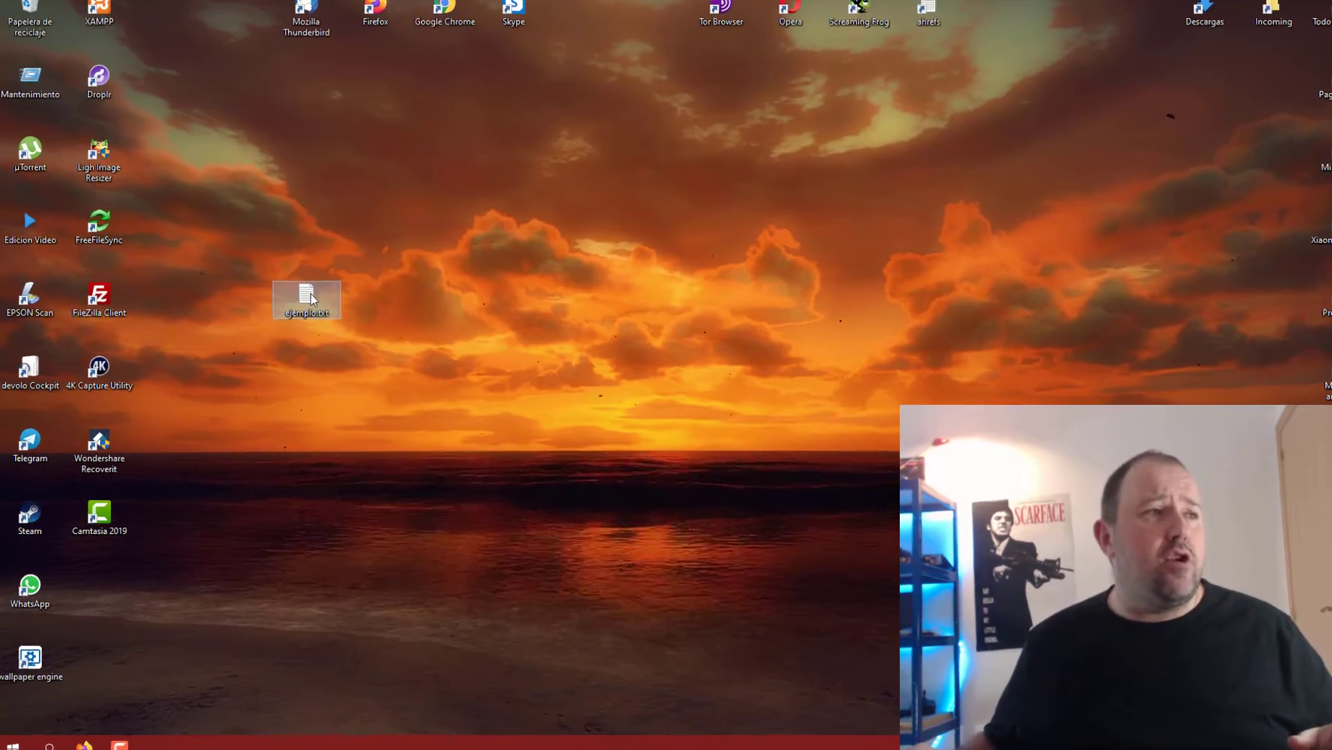
Set the Oculto attribute on the "ejemplo.txt" desktop file in its properties and apply the change.
{"action": "mouse_move", "coordinate": [294, 306]}
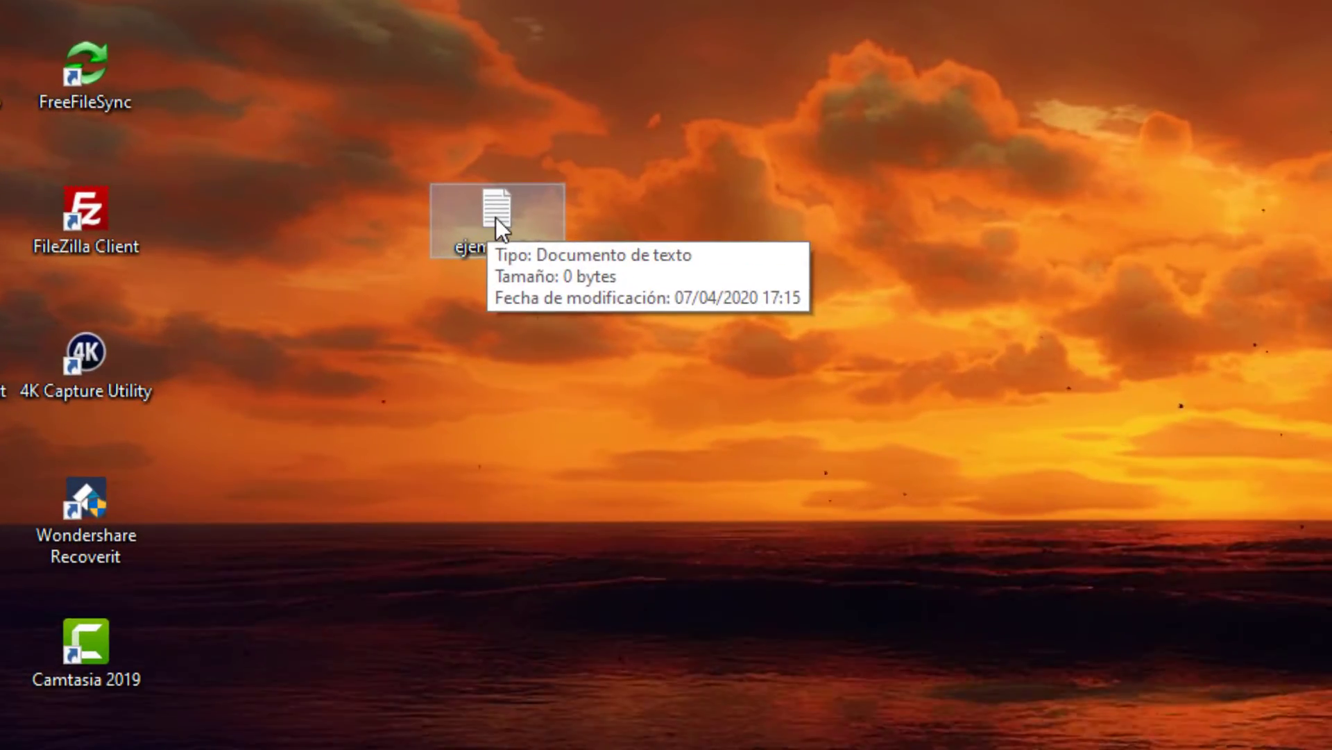
{"action": "right_click", "coordinate": [495, 218]}
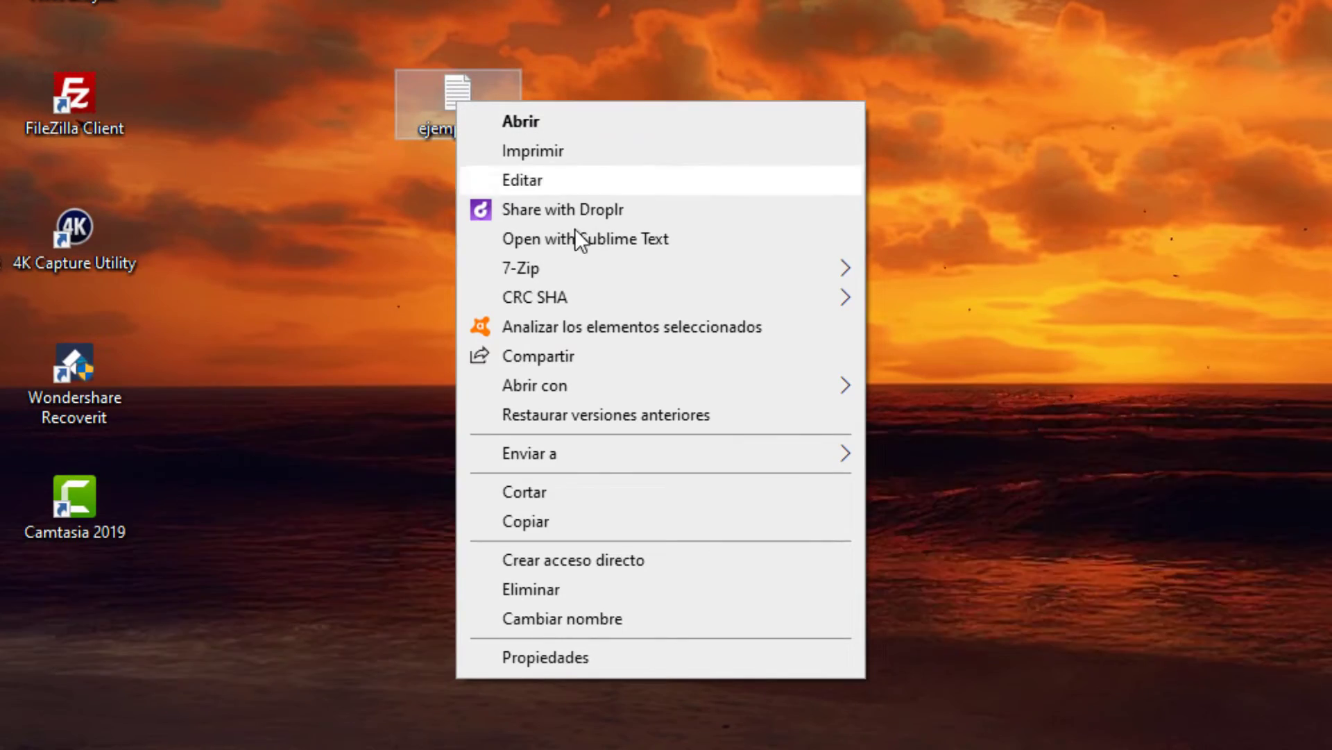
{"action": "left_click", "coordinate": [583, 660]}
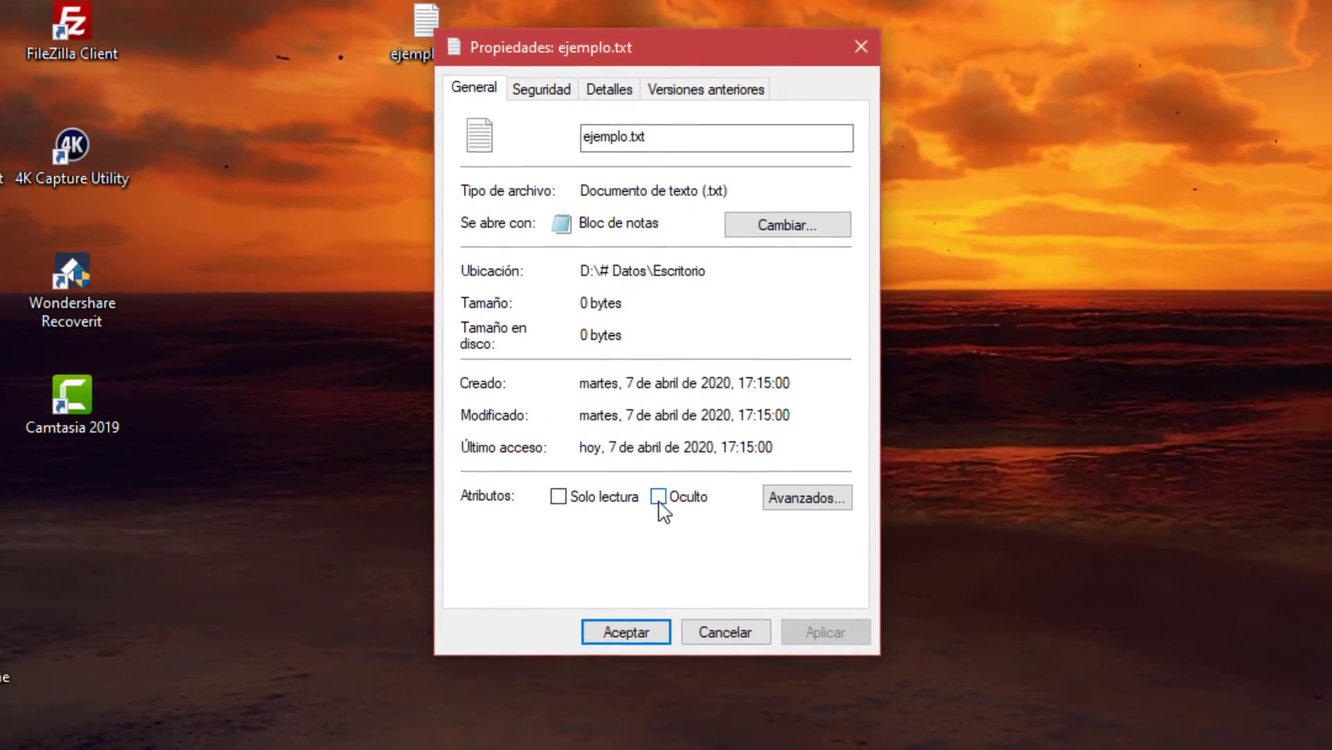
{"action": "left_click", "coordinate": [658, 496]}
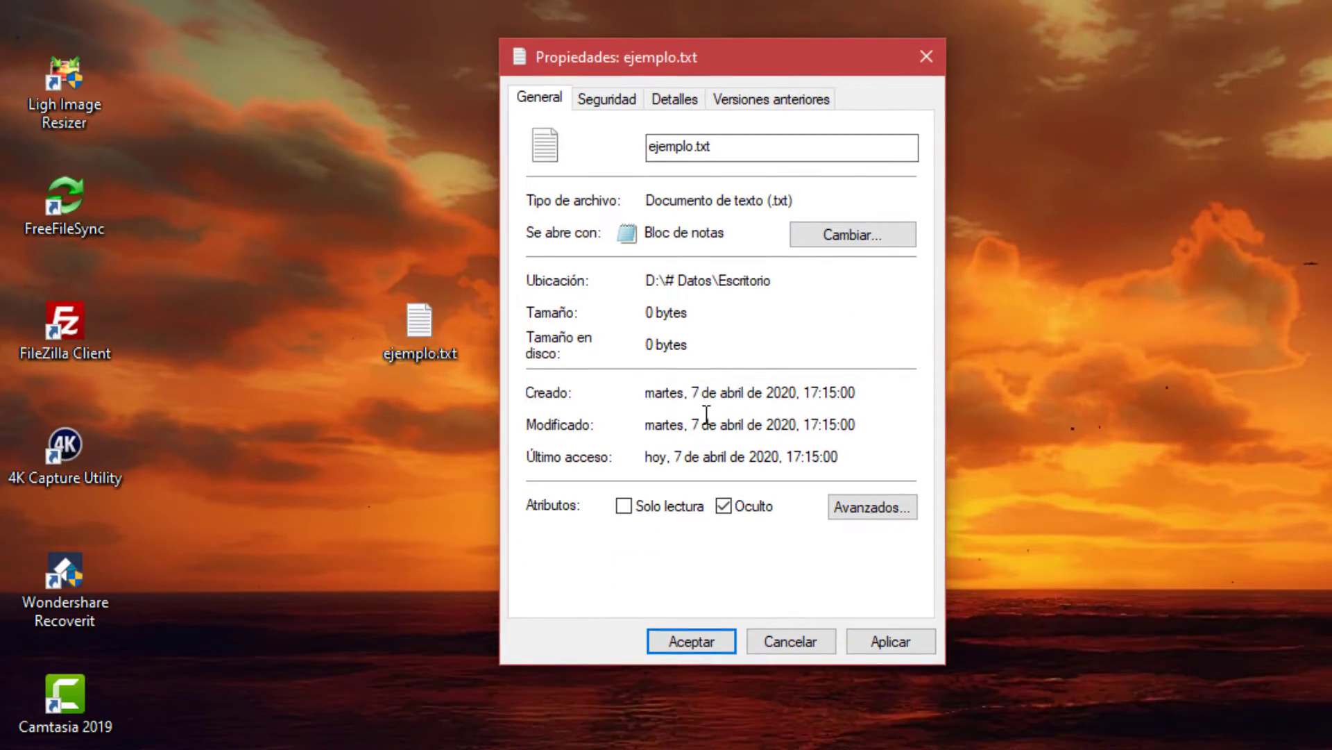
{"action": "left_click", "coordinate": [892, 642]}
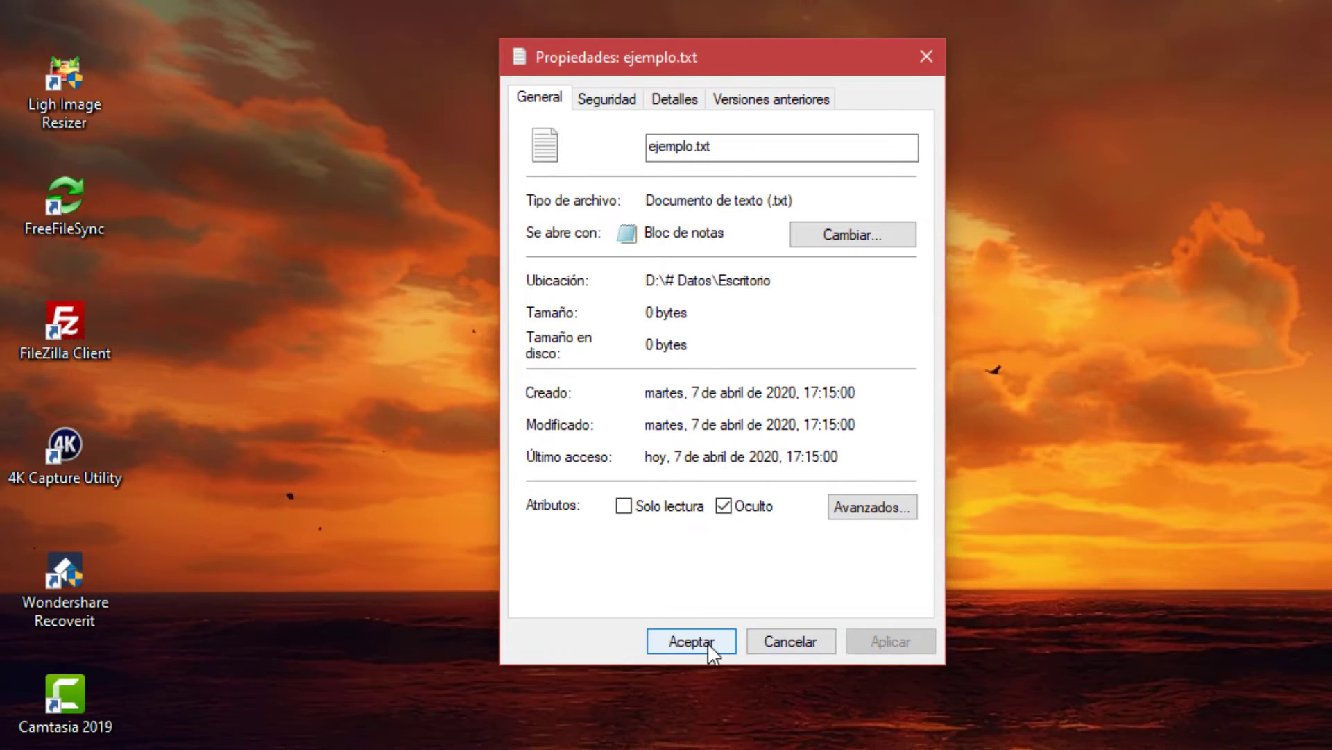
{"action": "left_click", "coordinate": [708, 642]}
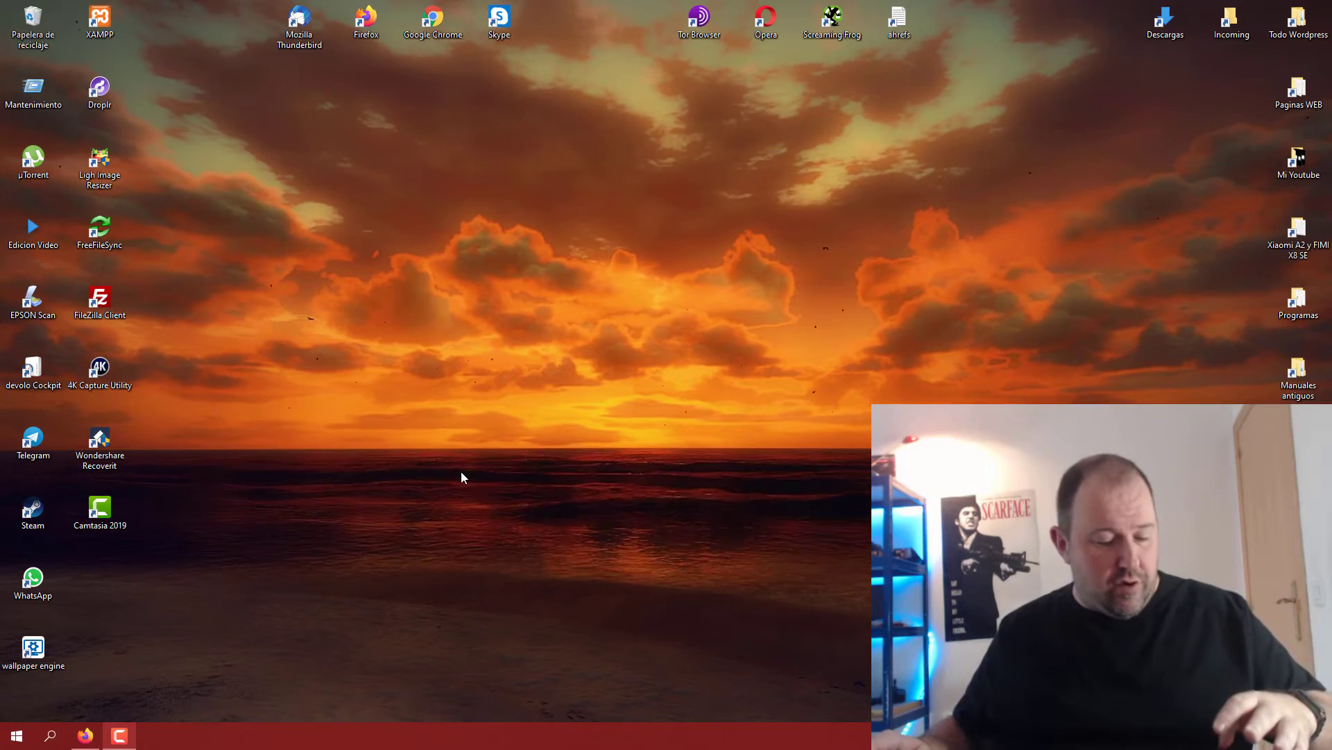
Turn Elementos ocultos back on in File Explorer to show the hidden folder and file, then close the window.
{"action": "key", "text": "super+e"}
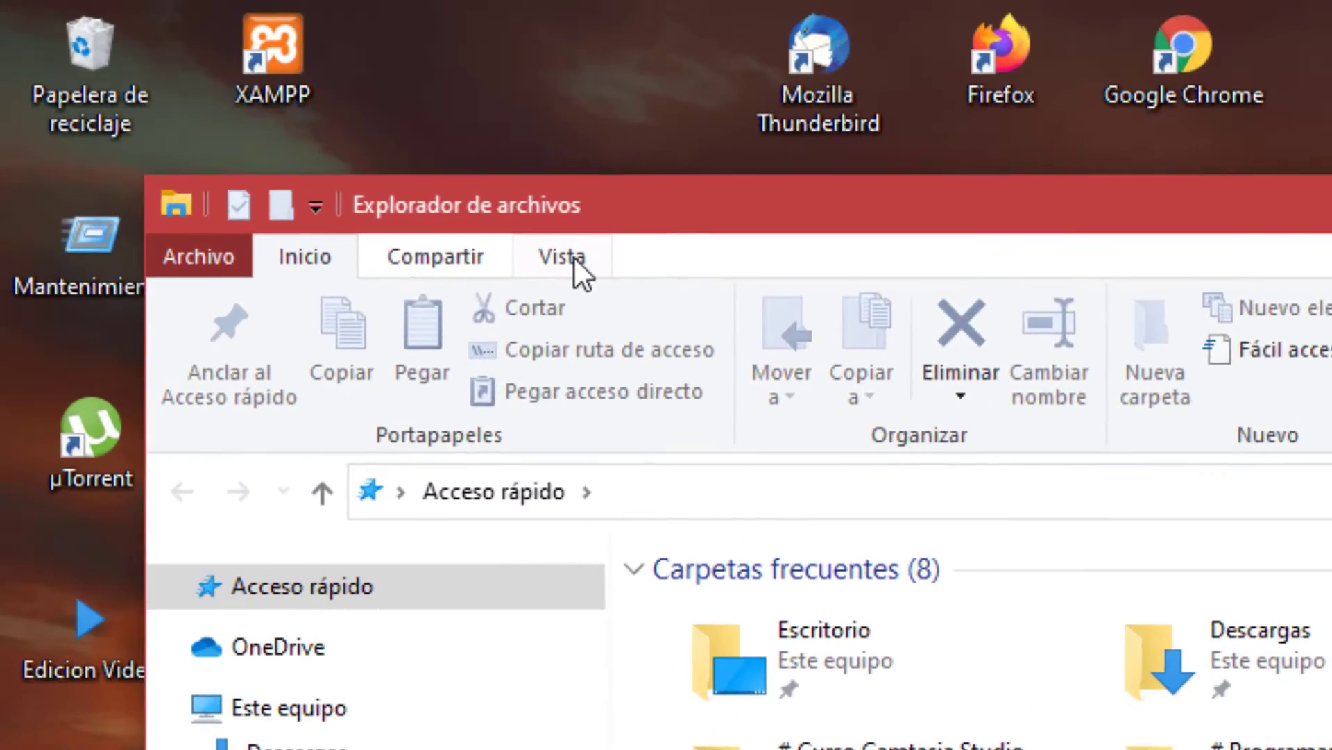
{"action": "left_click", "coordinate": [508, 229]}
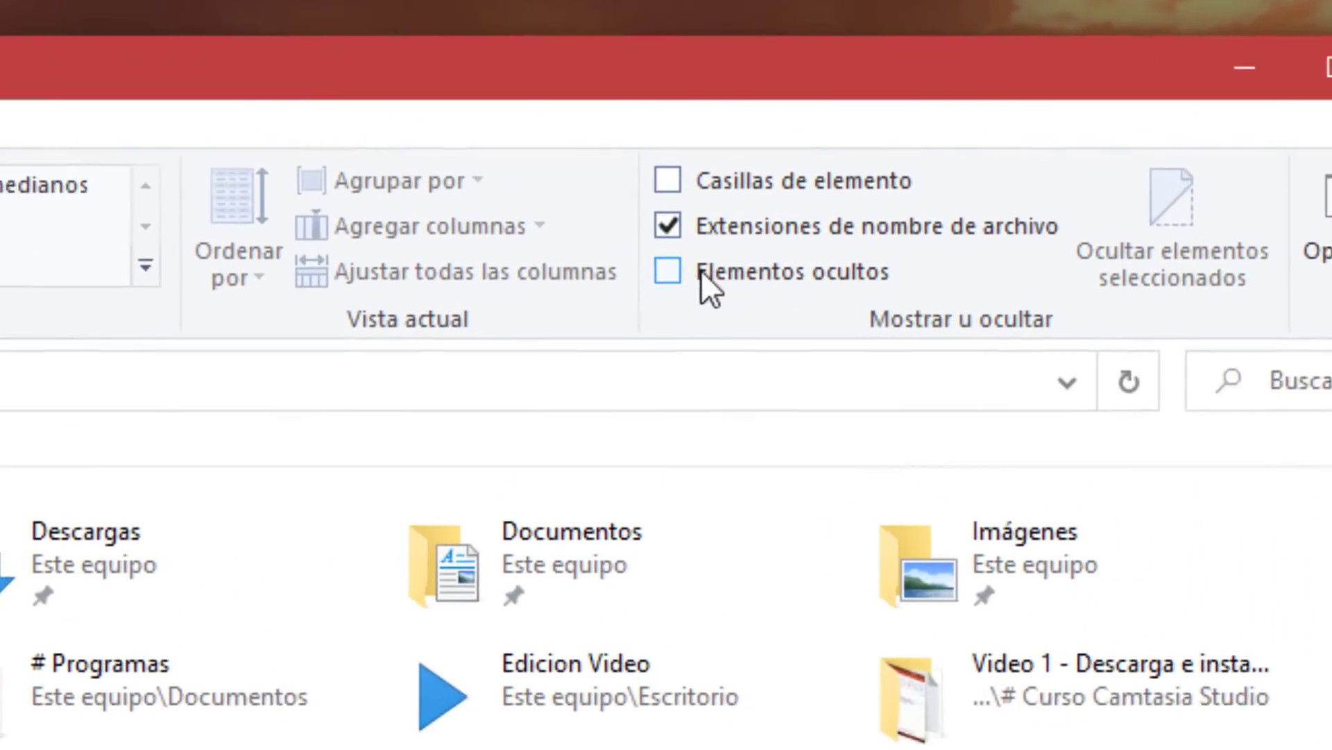
{"action": "left_click", "coordinate": [760, 289]}
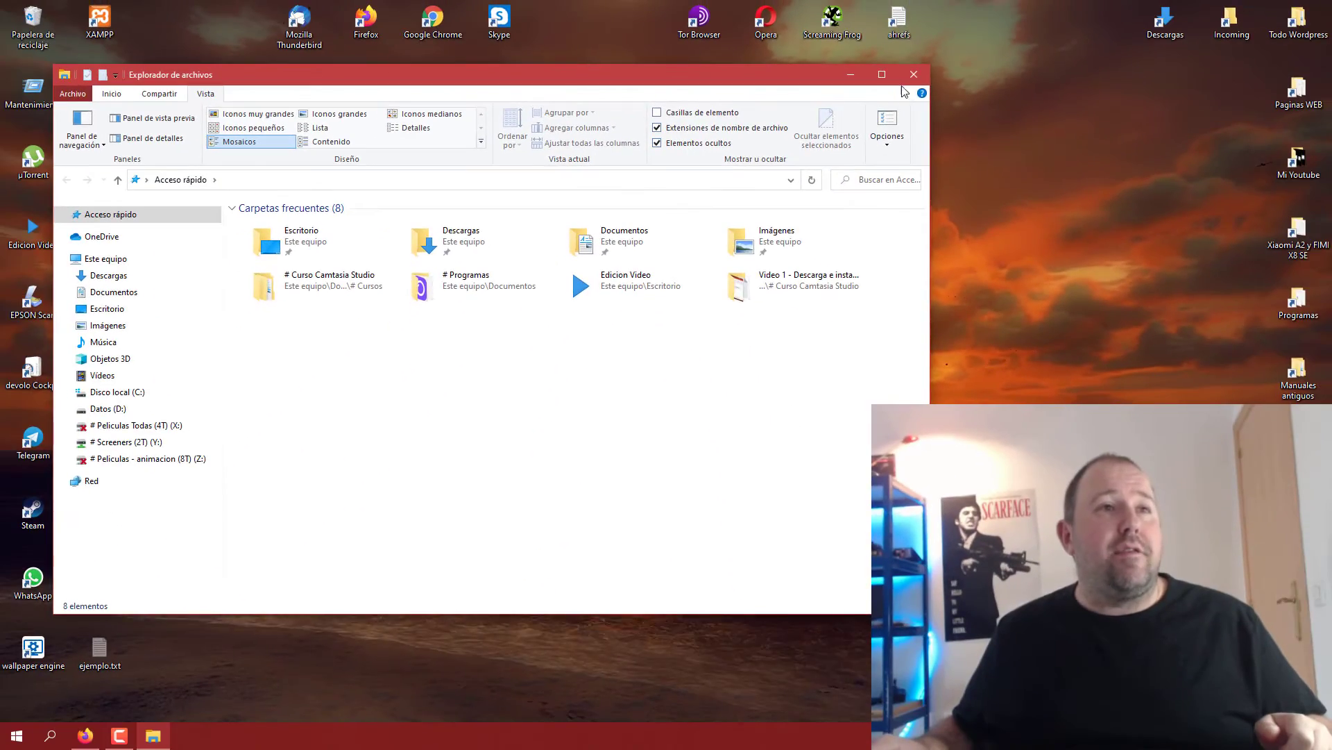
{"action": "left_click", "coordinate": [914, 74]}
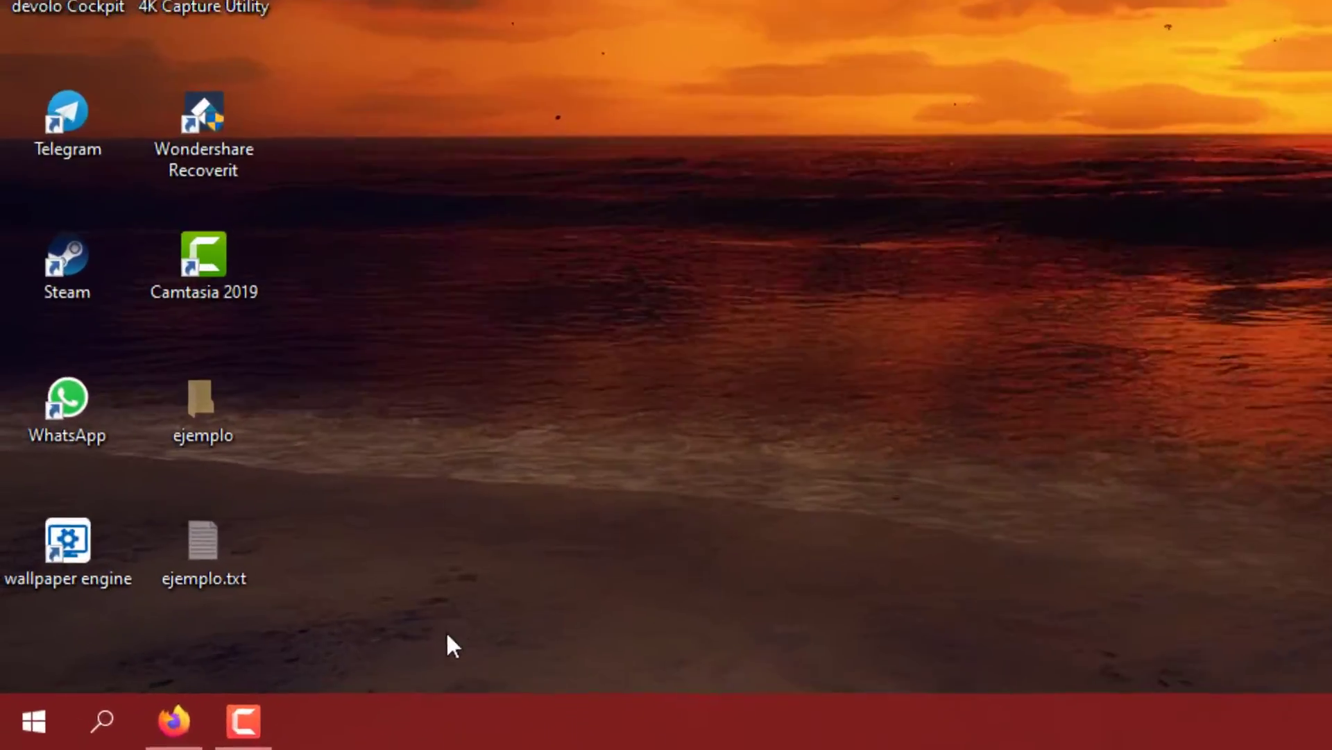
Move the "ejemplo" folder and the "ejemplo.txt" file from the icon column to the open middle area of the desktop.
{"action": "left_click_drag", "start_coordinate": [215, 688], "coordinate": [201, 685]}
{"action": "left_click_drag", "start_coordinate": [572, 570], "coordinate": [211, 179]}
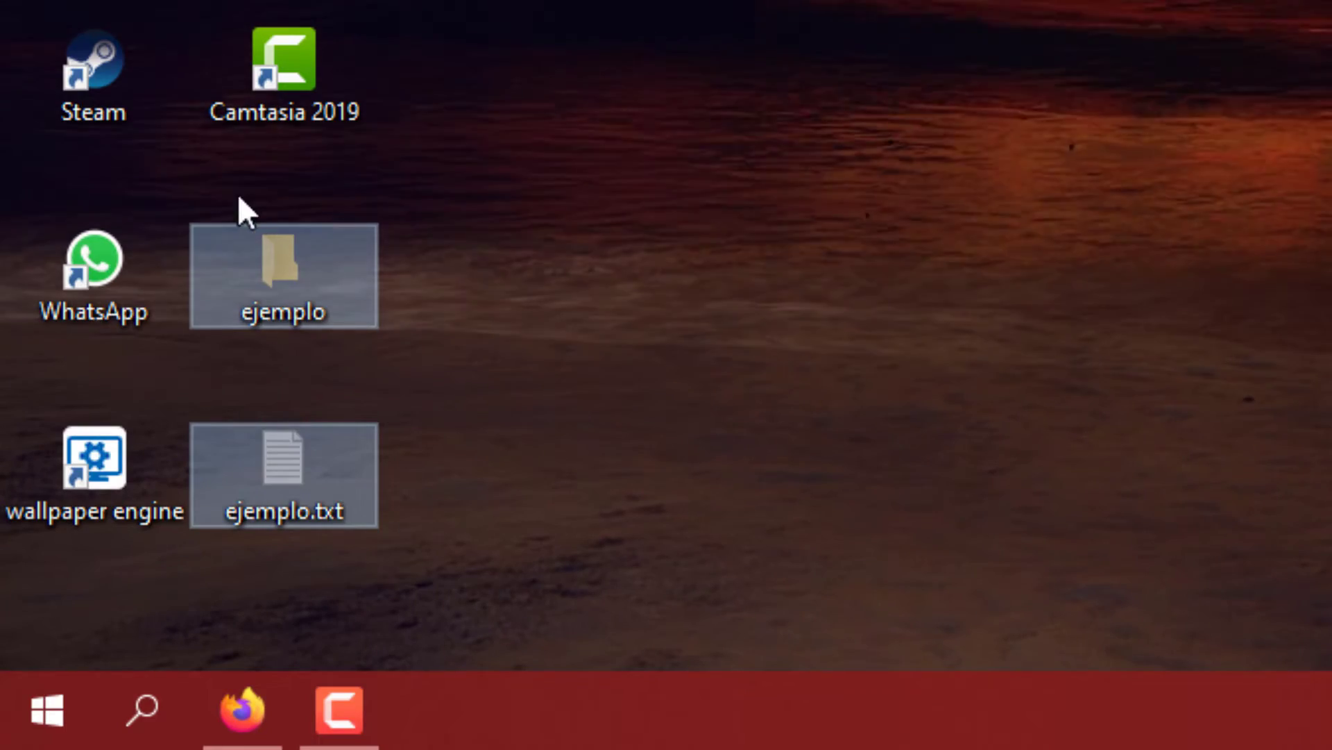
{"action": "left_click", "coordinate": [616, 556]}
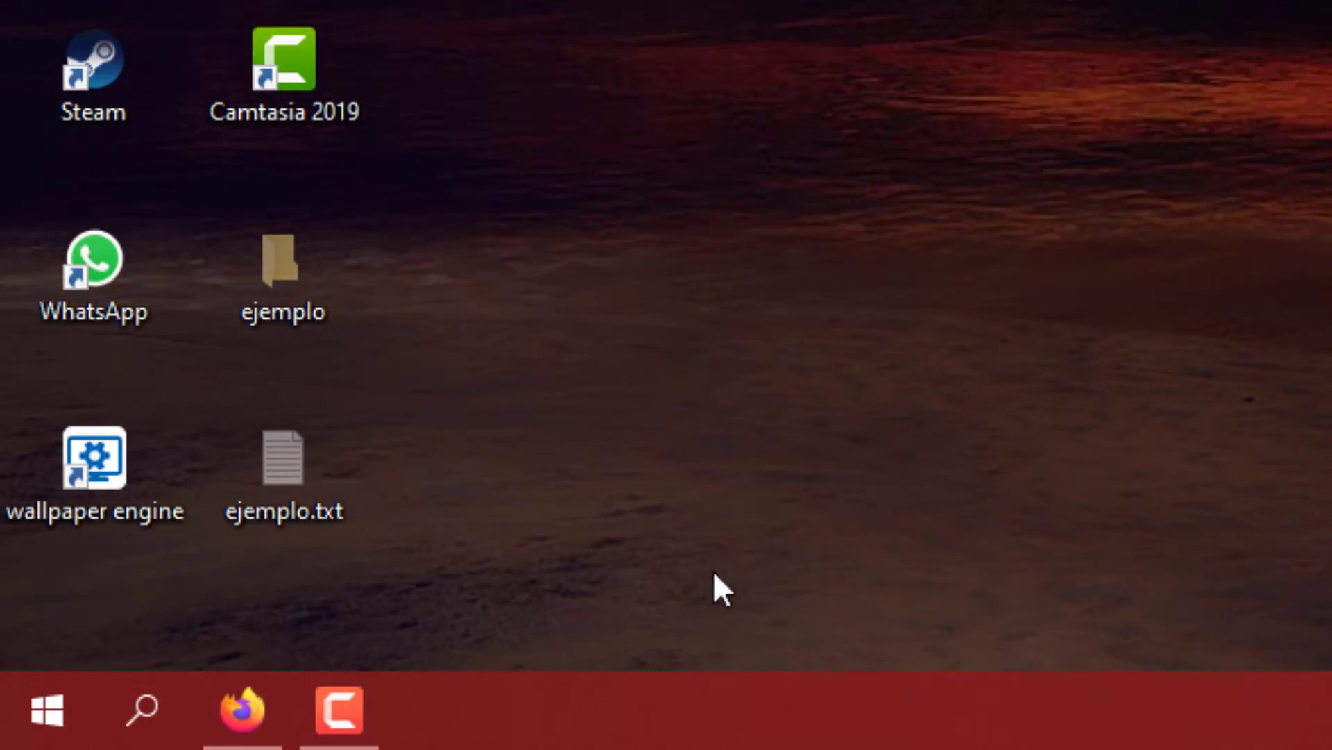
{"action": "left_click_drag", "start_coordinate": [280, 315], "coordinate": [574, 190]}
{"action": "left_click_drag", "start_coordinate": [210, 551], "coordinate": [440, 310]}
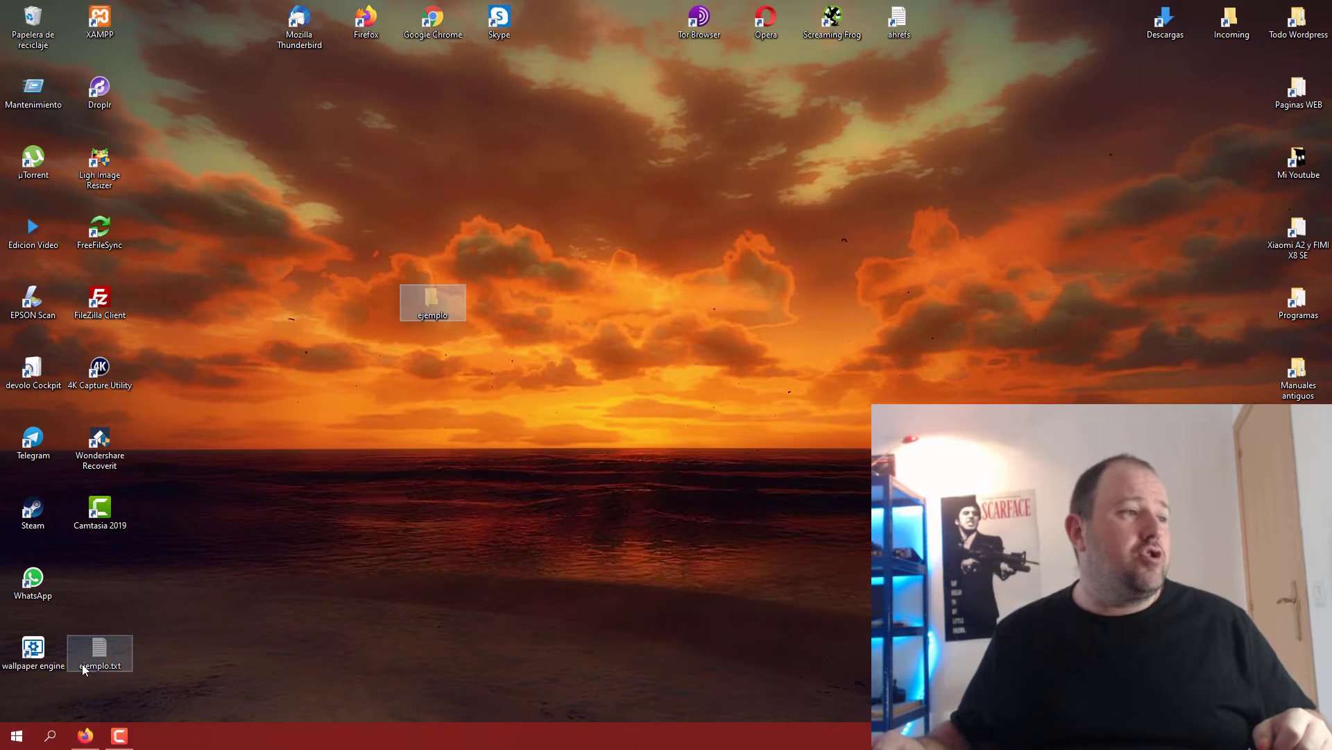
{"action": "left_click_drag", "start_coordinate": [83, 668], "coordinate": [485, 336]}
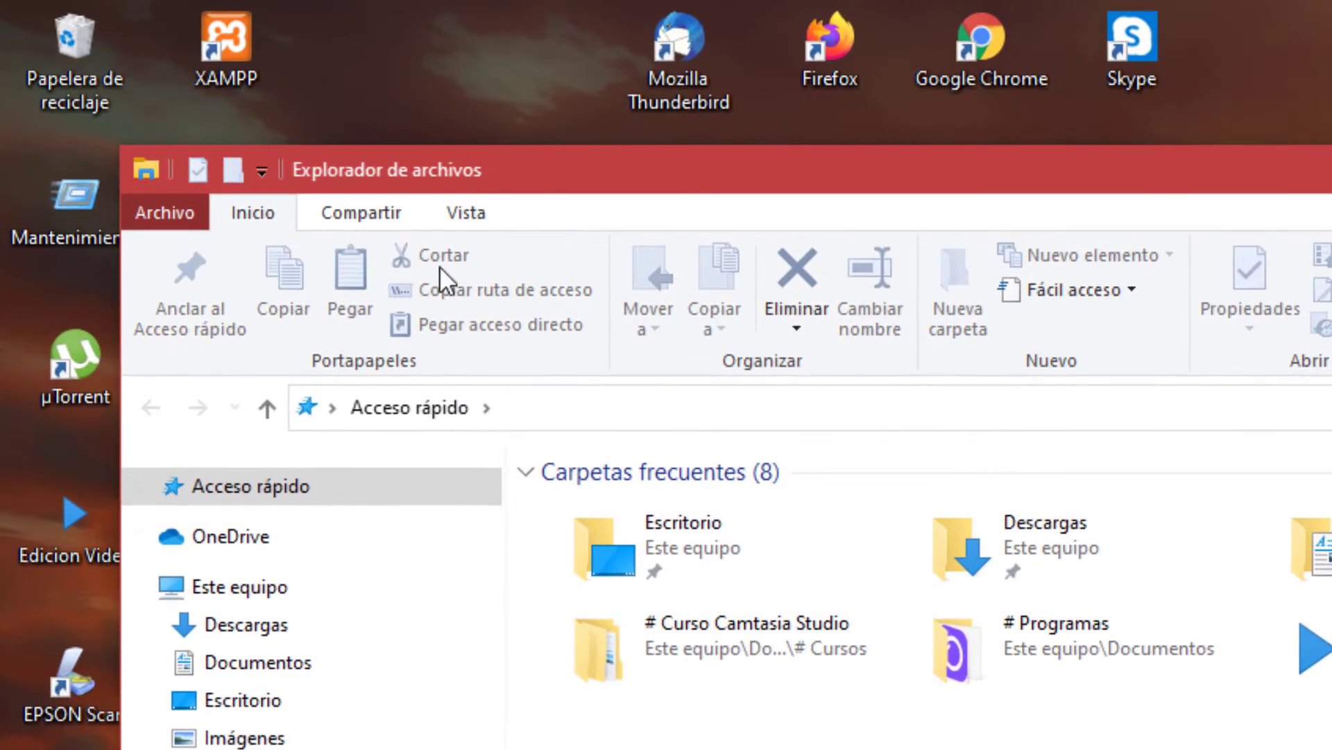
Turn off Elementos ocultos in File Explorer so that the hidden folder and file are no longer shown.
{"action": "left_click", "coordinate": [466, 212]}
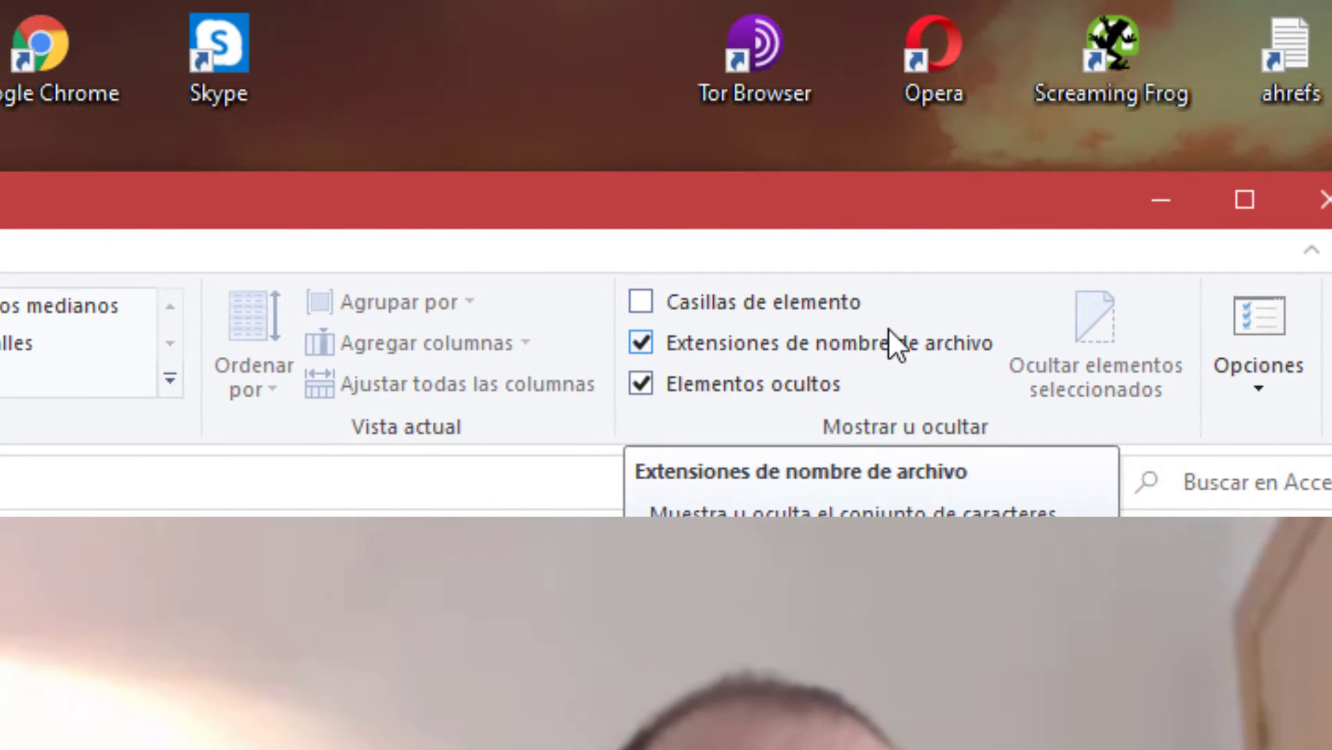
{"action": "left_click", "coordinate": [638, 393]}
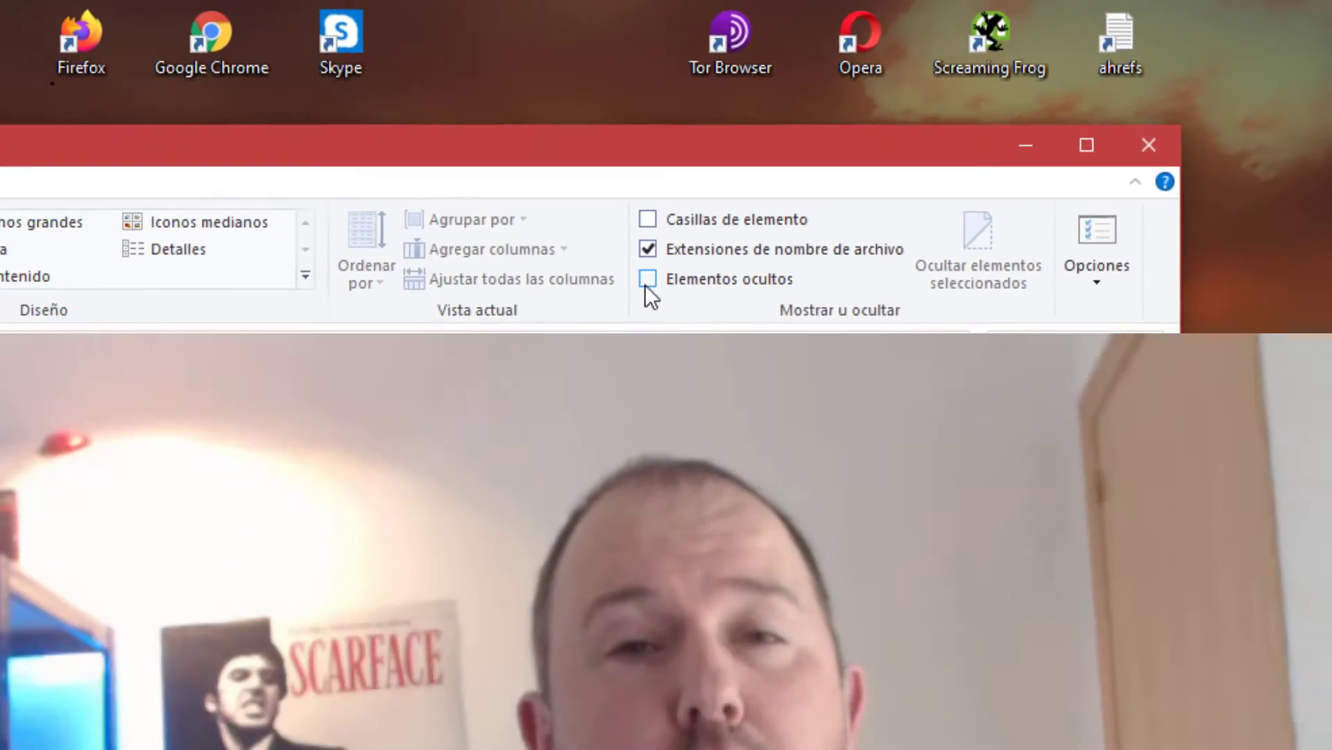